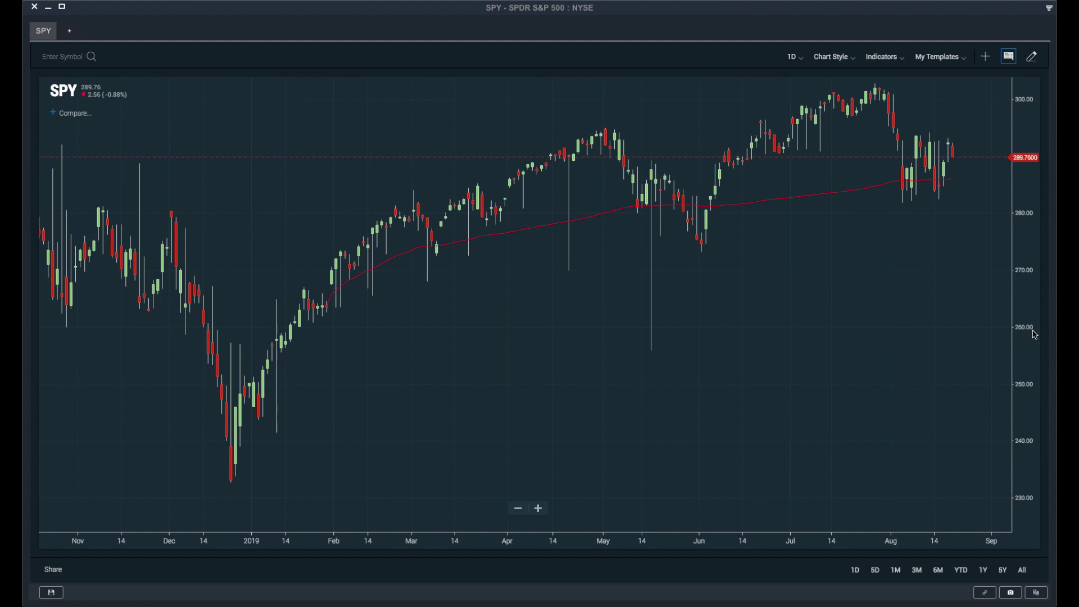
Step: Load the AAPL chart in the first tab
click(61, 55)
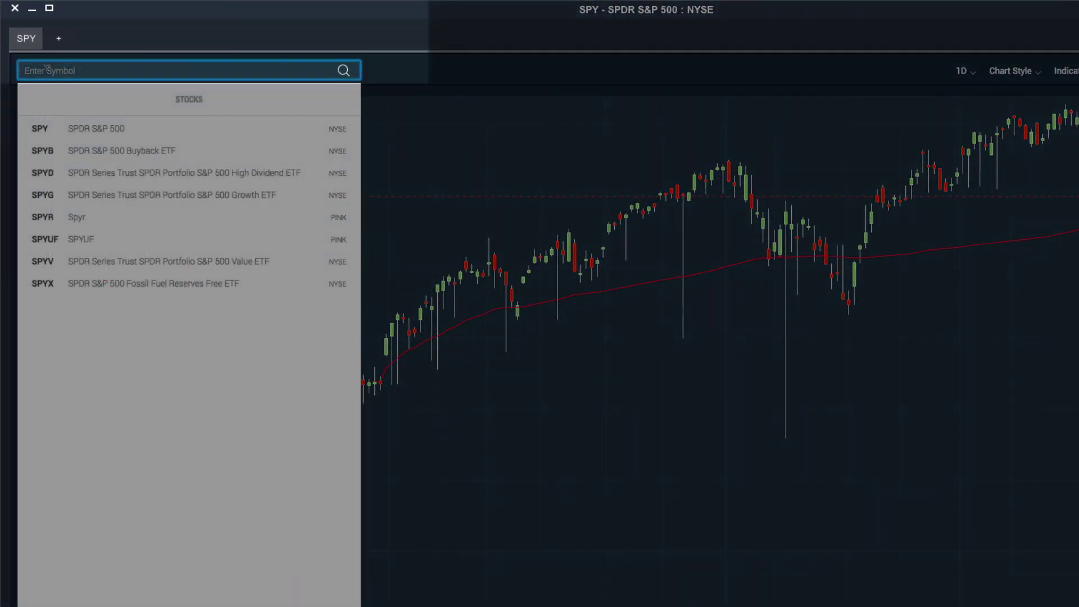
text(aapl)
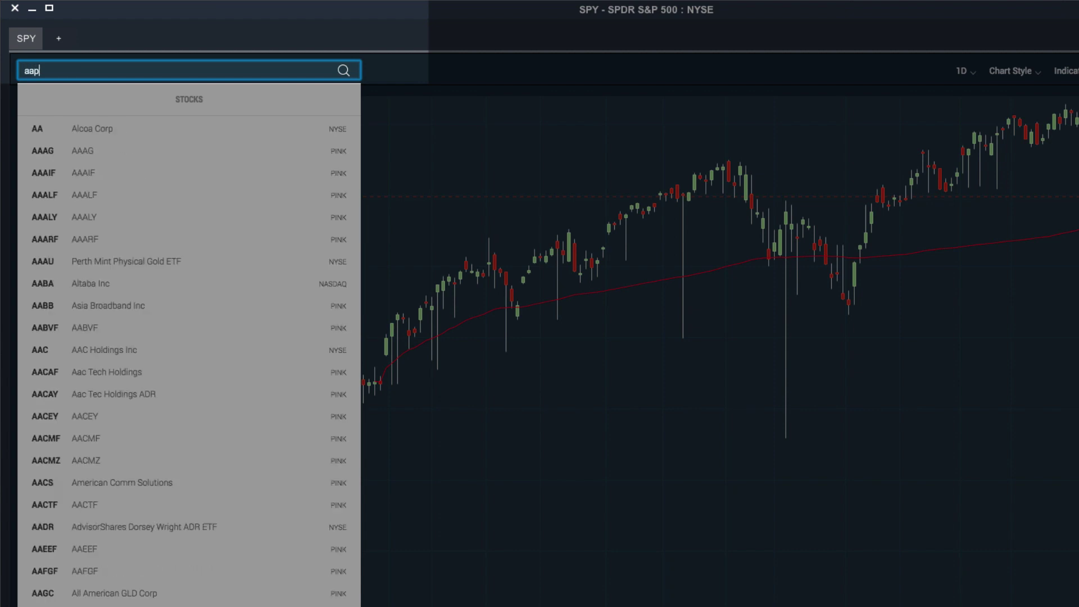
click(219, 125)
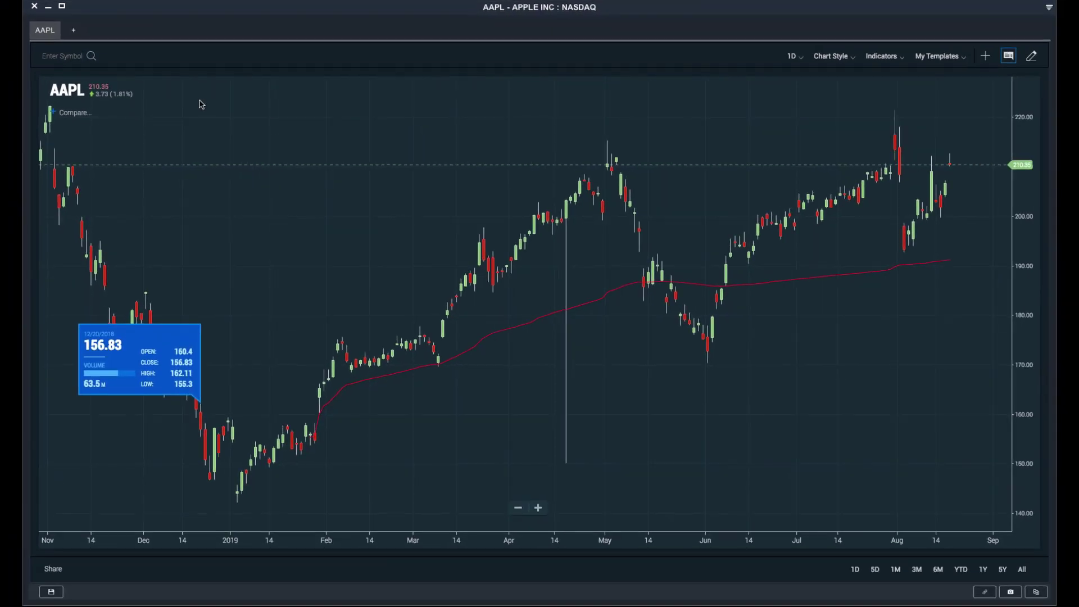
Step: Add a second chart tab showing the TWTR daily chart
click(74, 31)
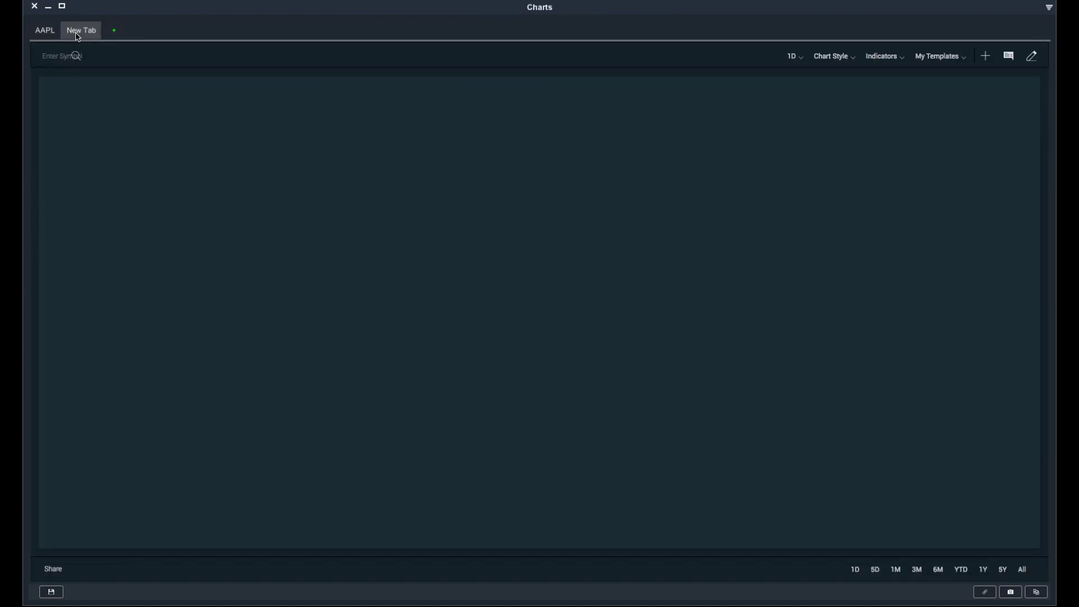
click(69, 56)
text(twtr)
key(Return)
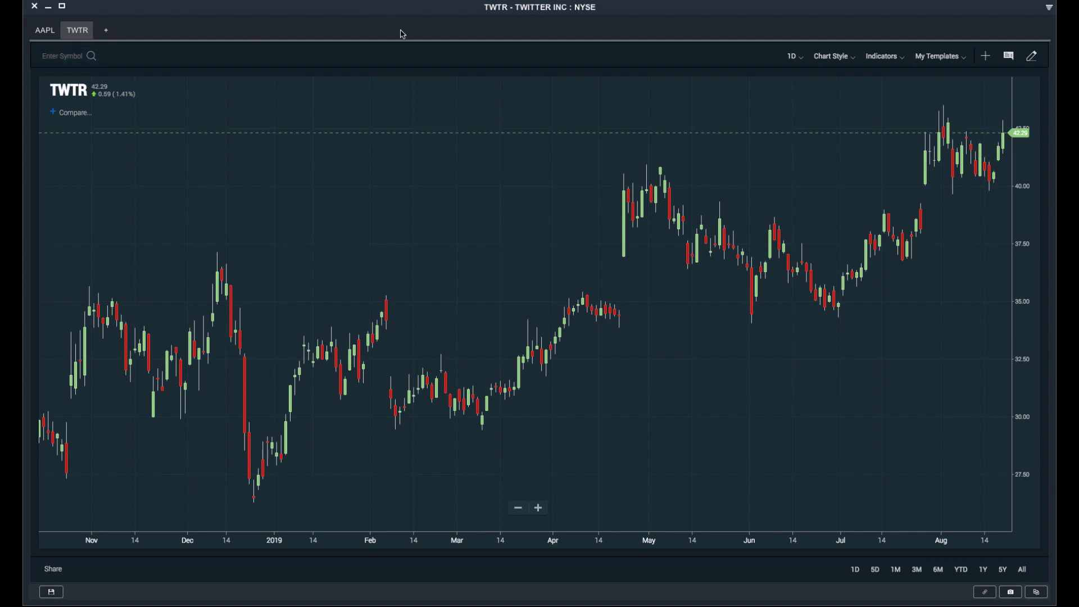
click(797, 59)
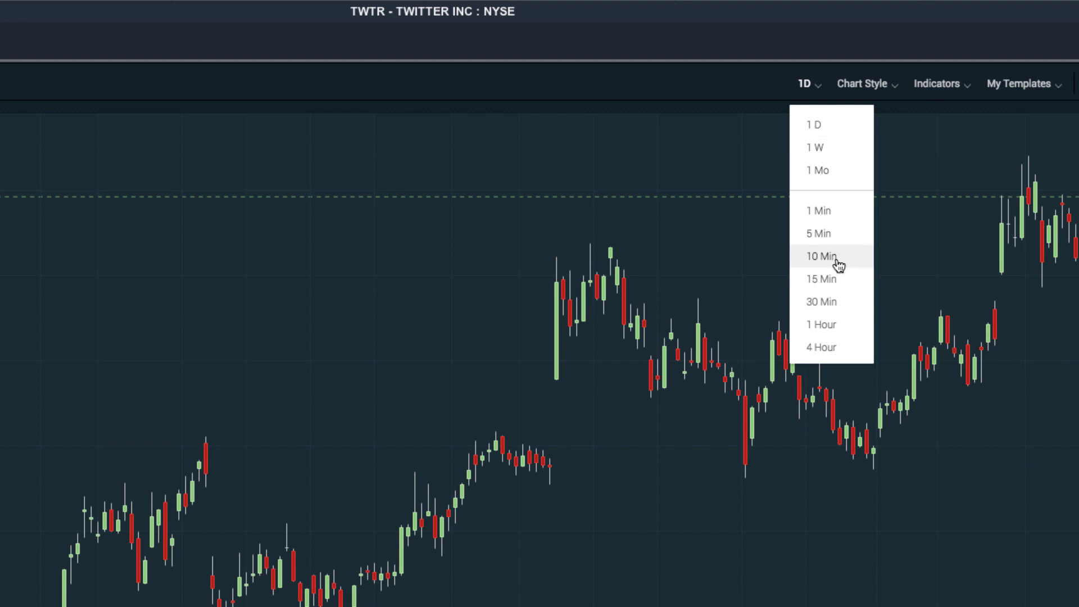
click(869, 88)
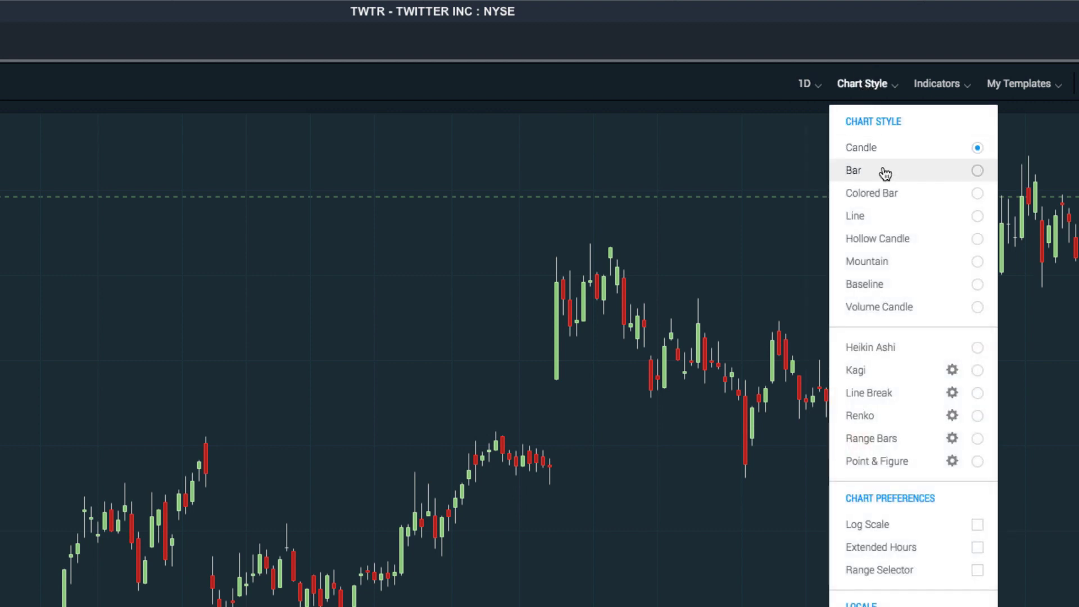
click(884, 170)
click(864, 89)
click(891, 193)
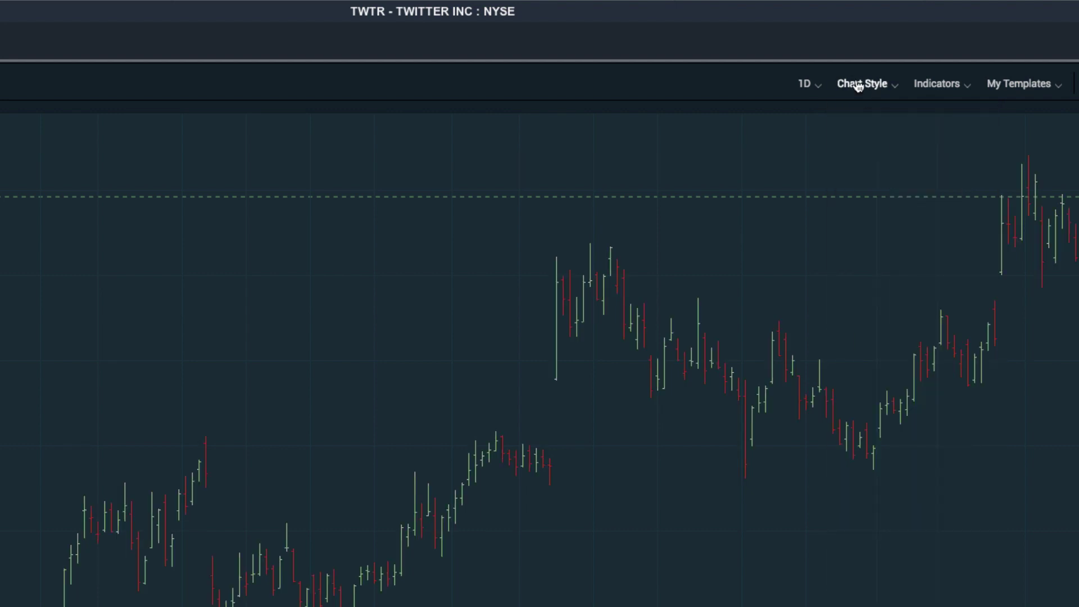
click(858, 87)
click(886, 217)
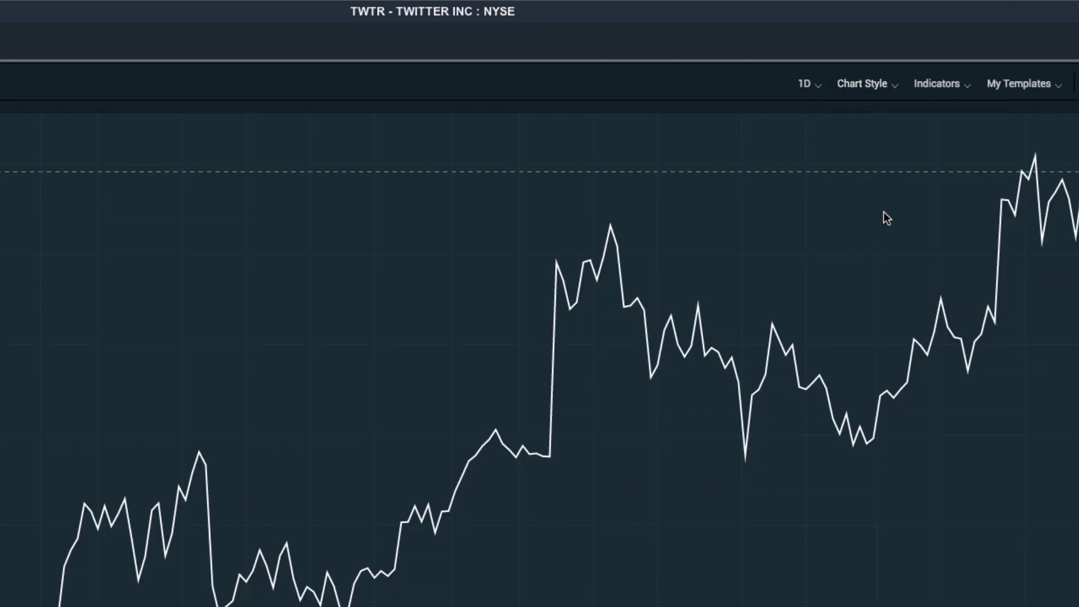
click(864, 91)
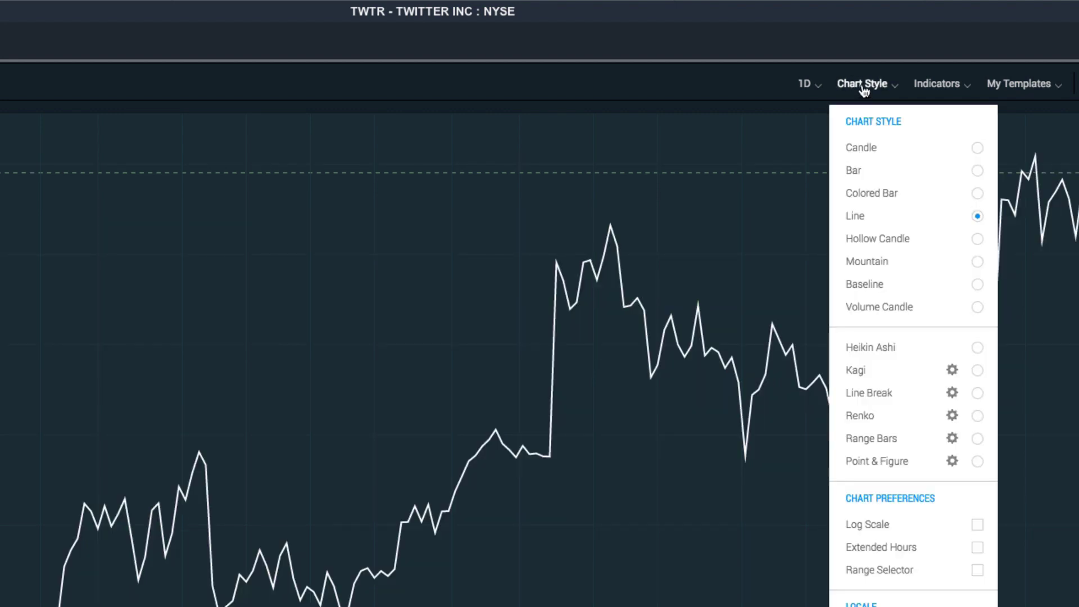
click(878, 147)
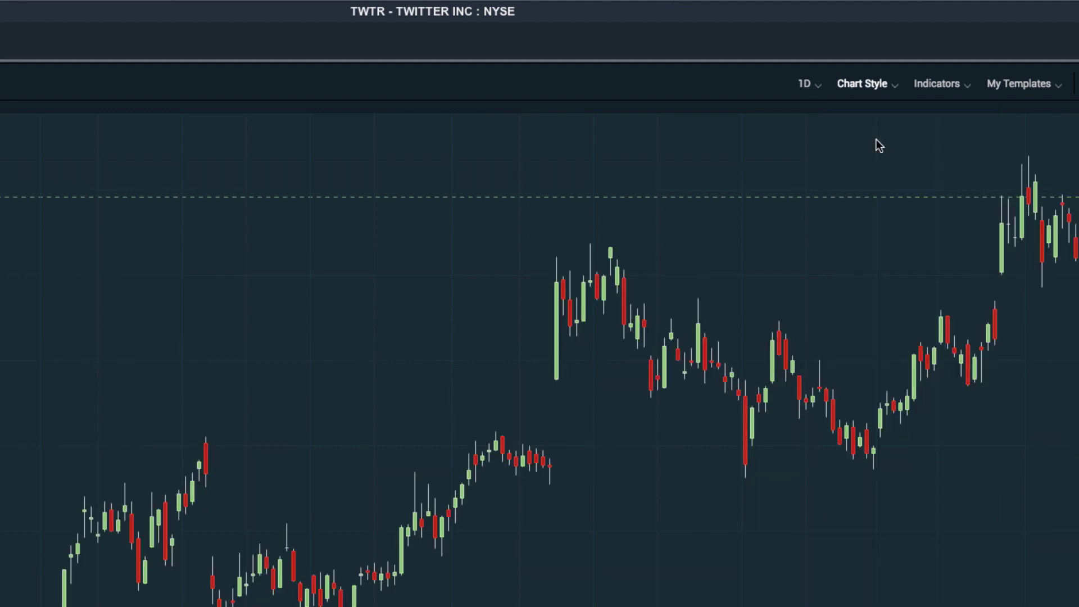
click(878, 89)
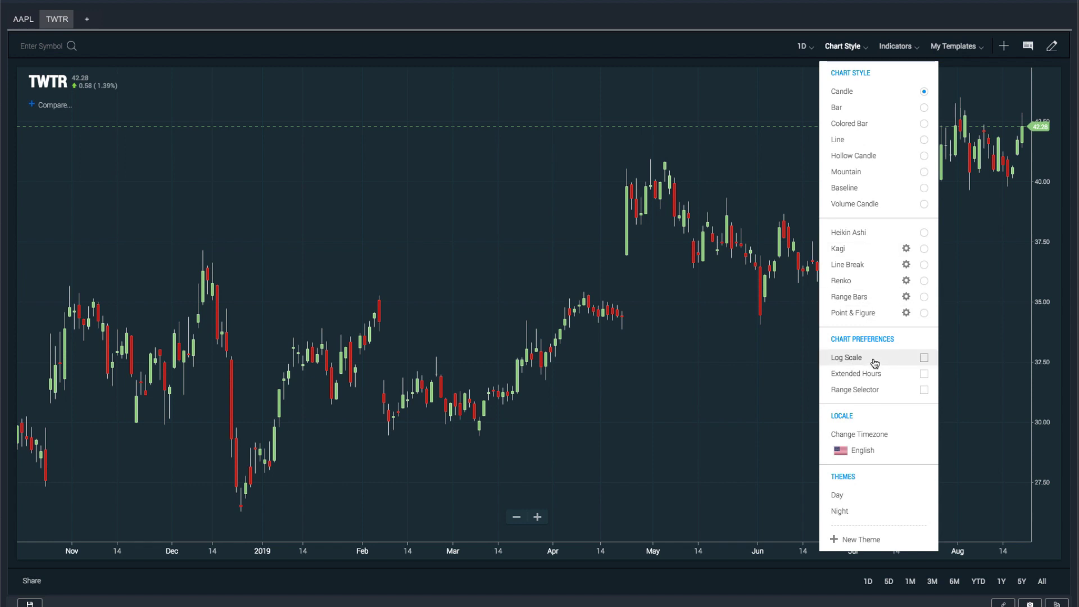
Step: Turn on the Range Selector and drag its window back to earlier TWTR dates
click(870, 392)
drag(186, 523, 161, 531)
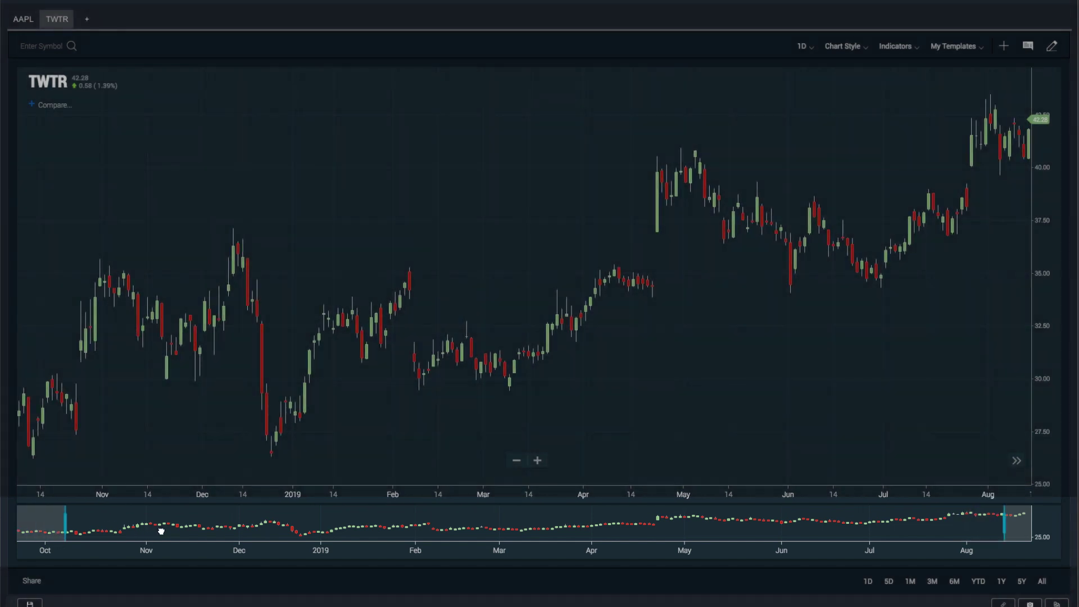
click(843, 46)
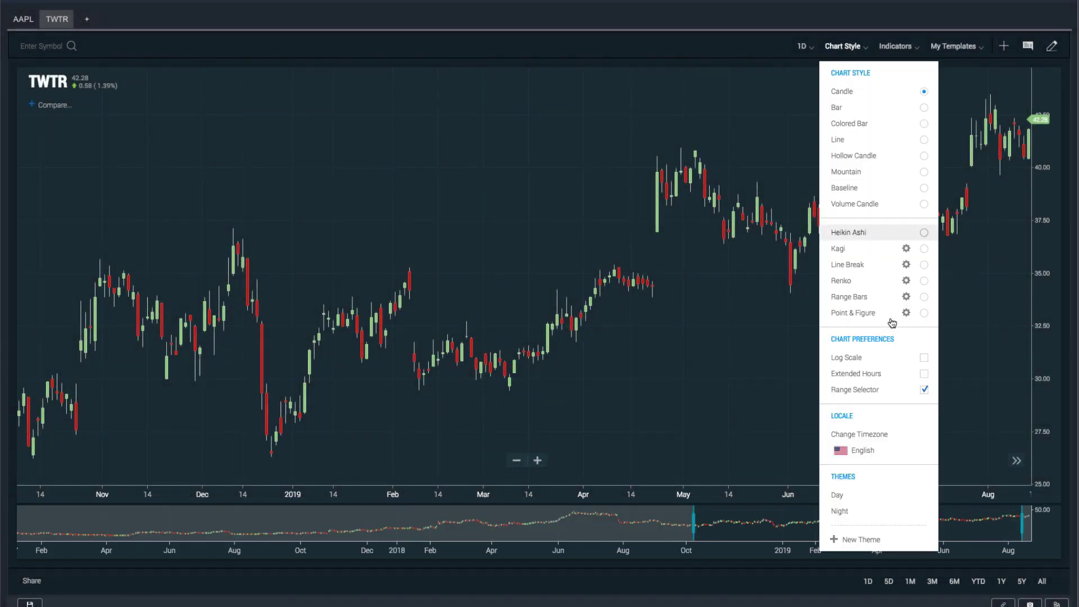
Step: Try the Day theme on the chart, then switch back to Night
click(860, 495)
click(710, 450)
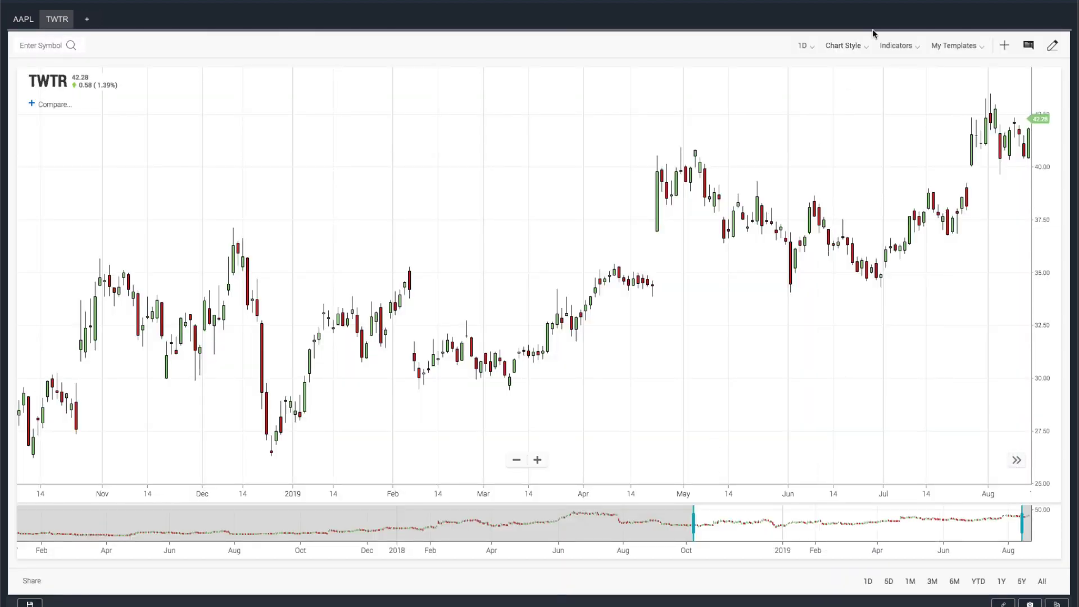
click(854, 45)
click(860, 510)
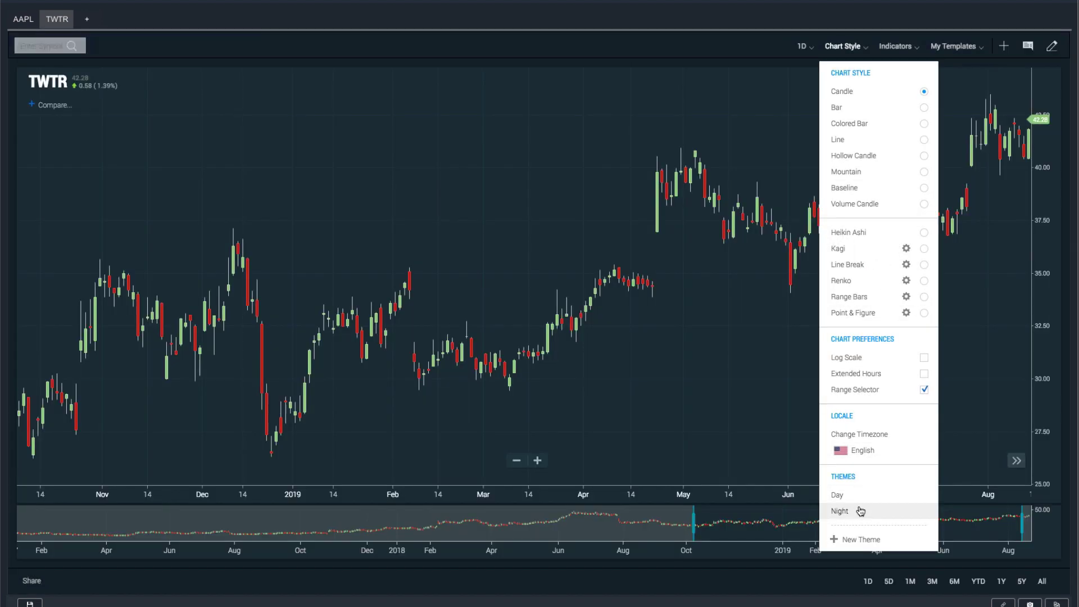
click(736, 430)
click(849, 45)
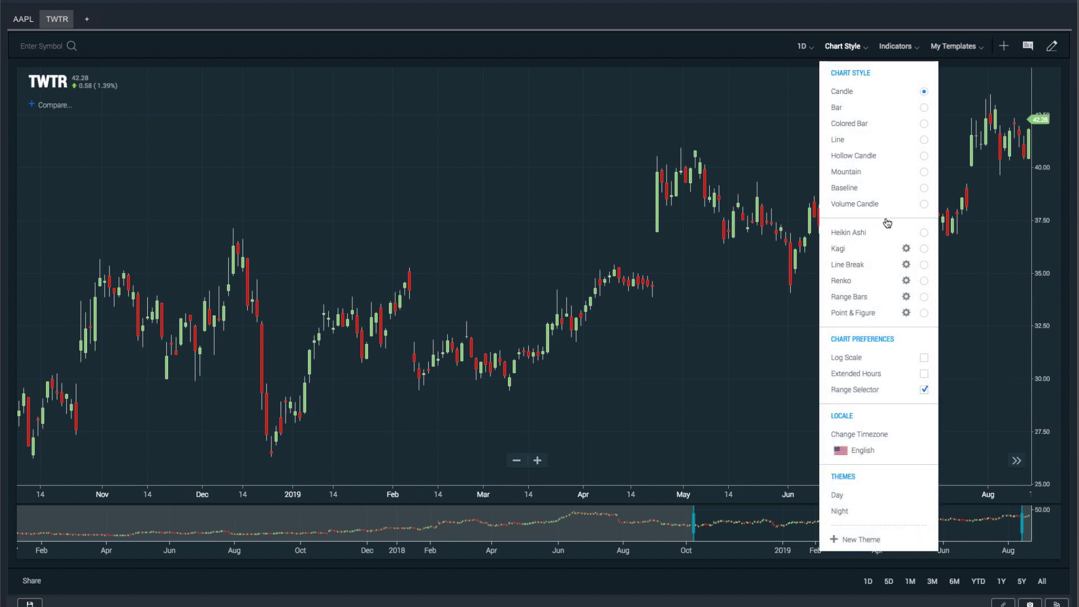
Step: Create a new custom theme with a black background and save it as 'Dark'
click(880, 539)
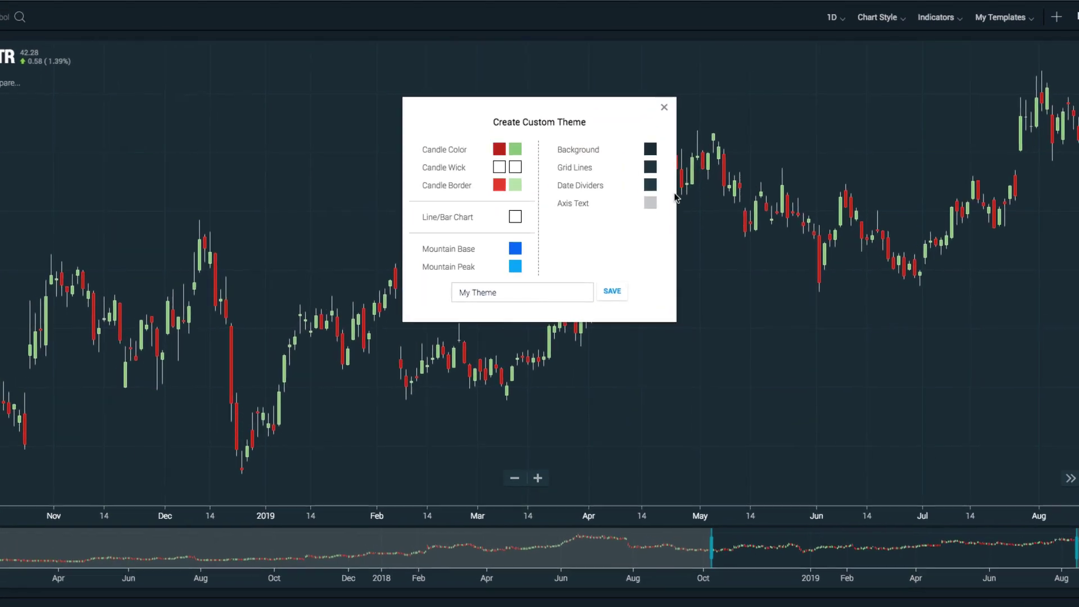
click(638, 164)
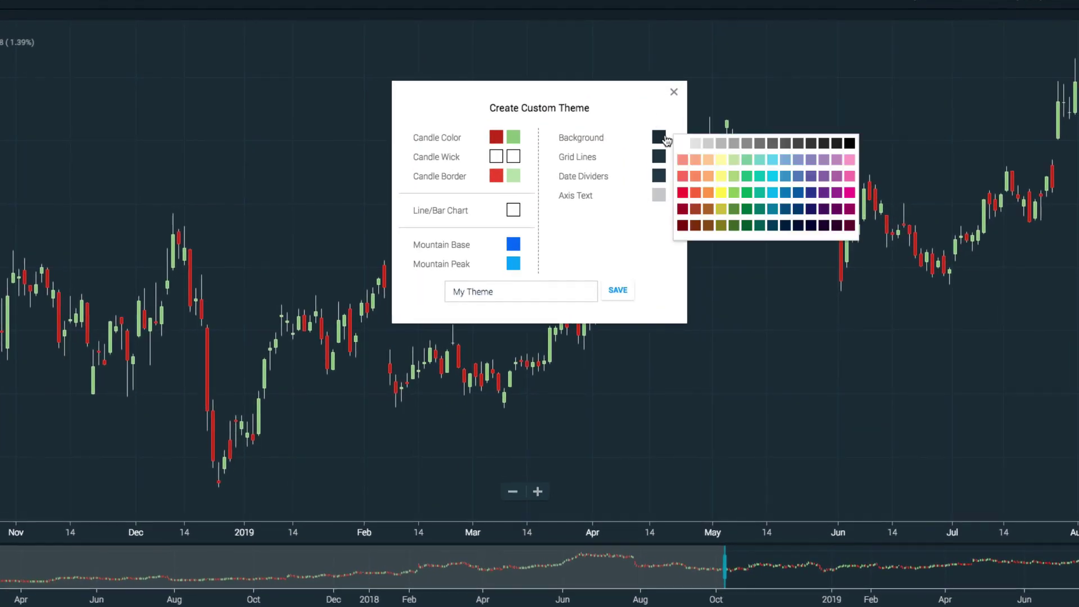
click(849, 144)
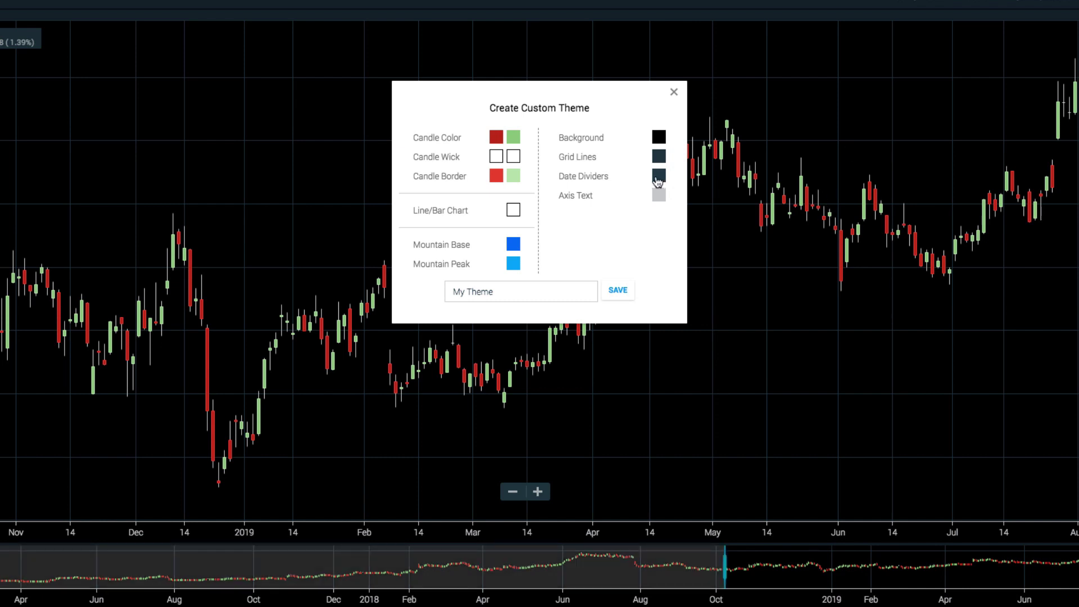
triple_click(549, 292)
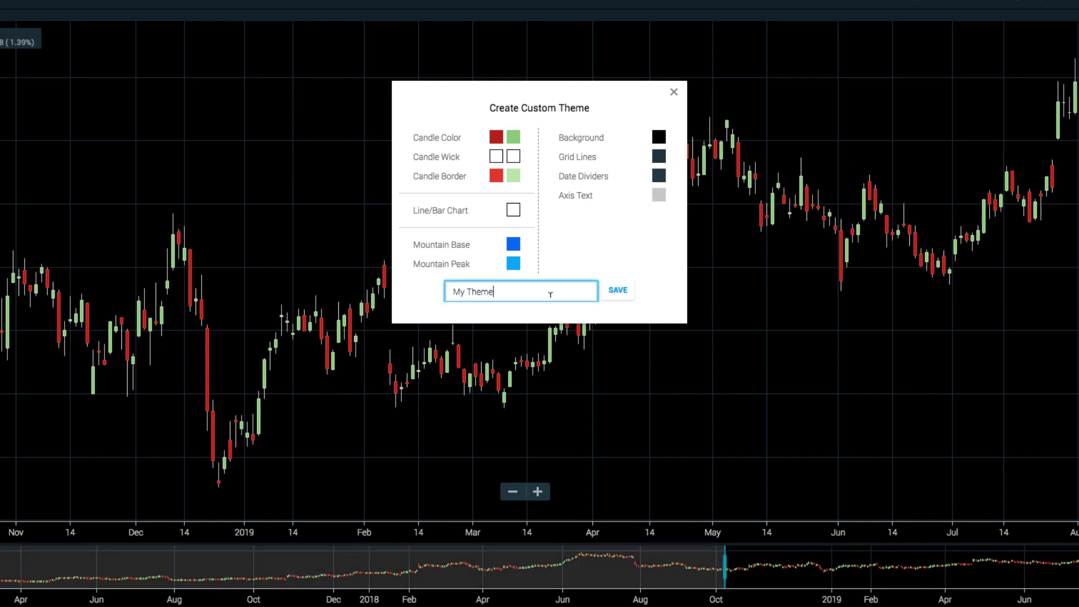
text(Dark)
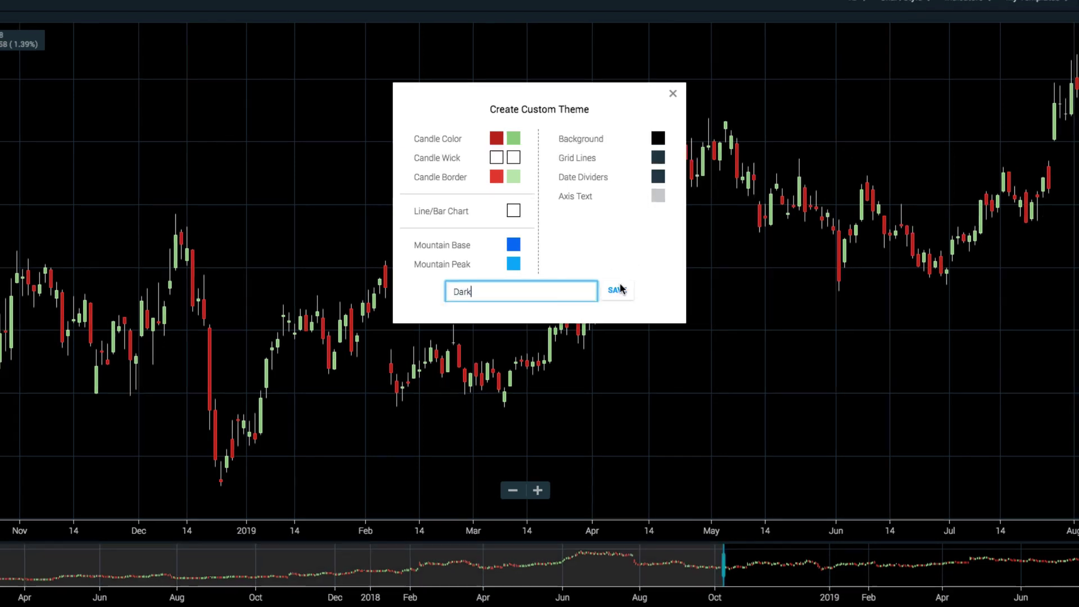
click(617, 290)
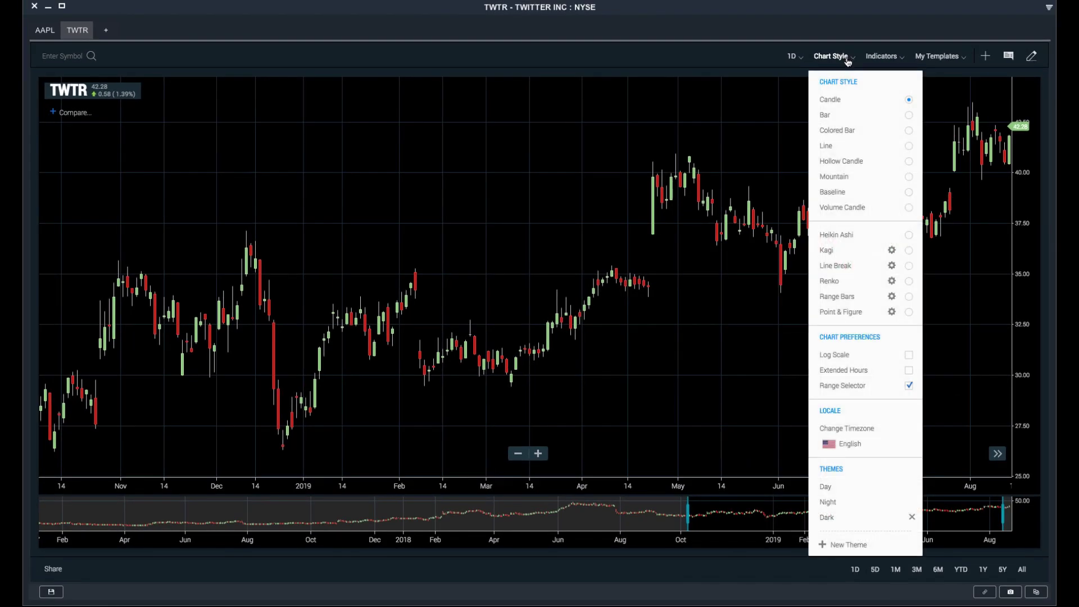
Step: Compare the Night and Dark themes, settling on Night
click(848, 502)
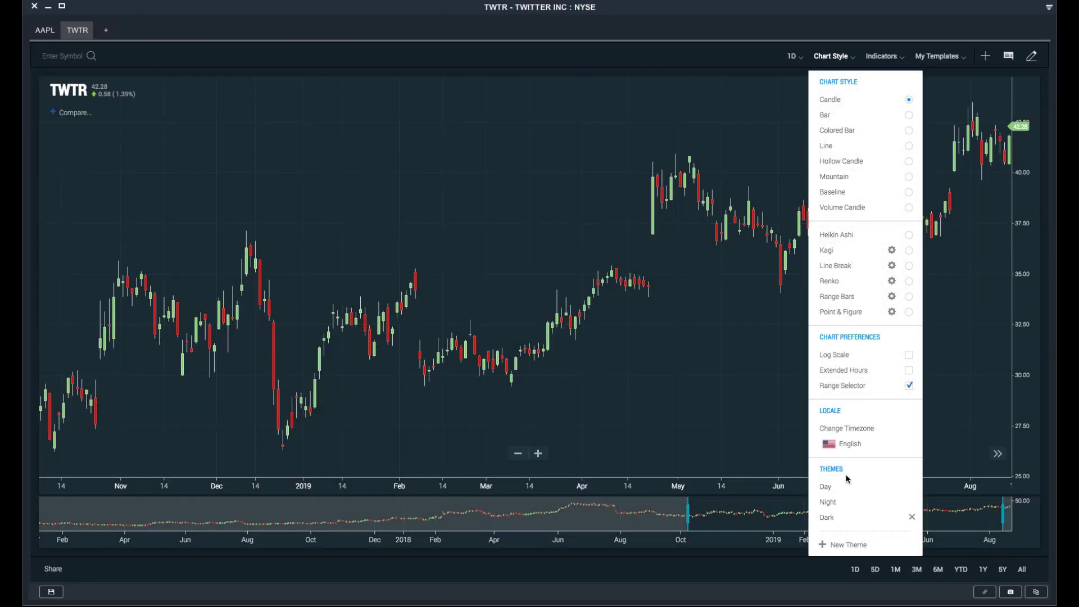
click(838, 518)
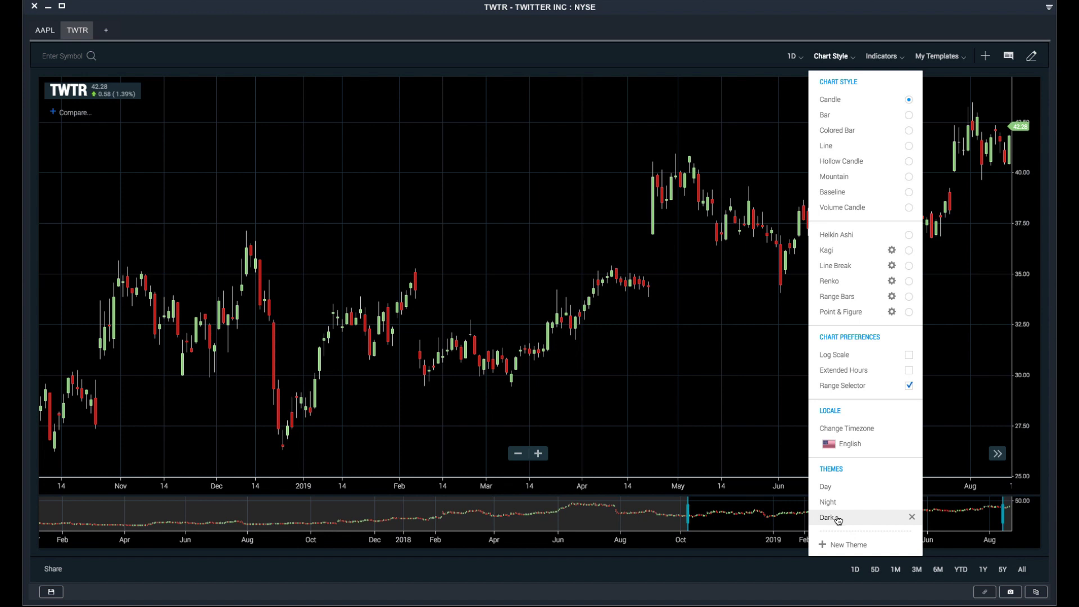
click(836, 502)
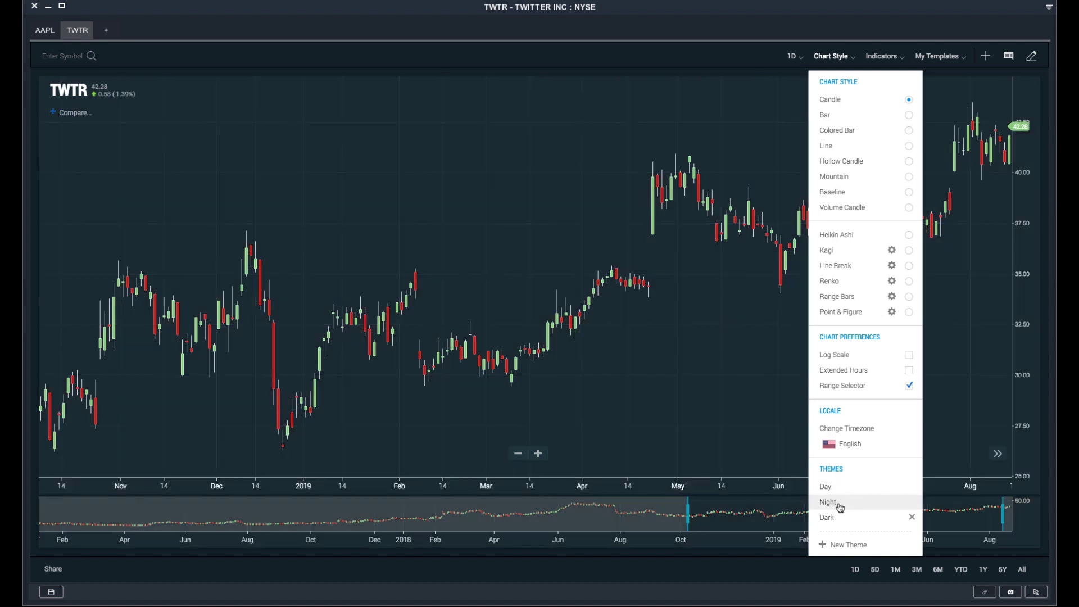
click(669, 347)
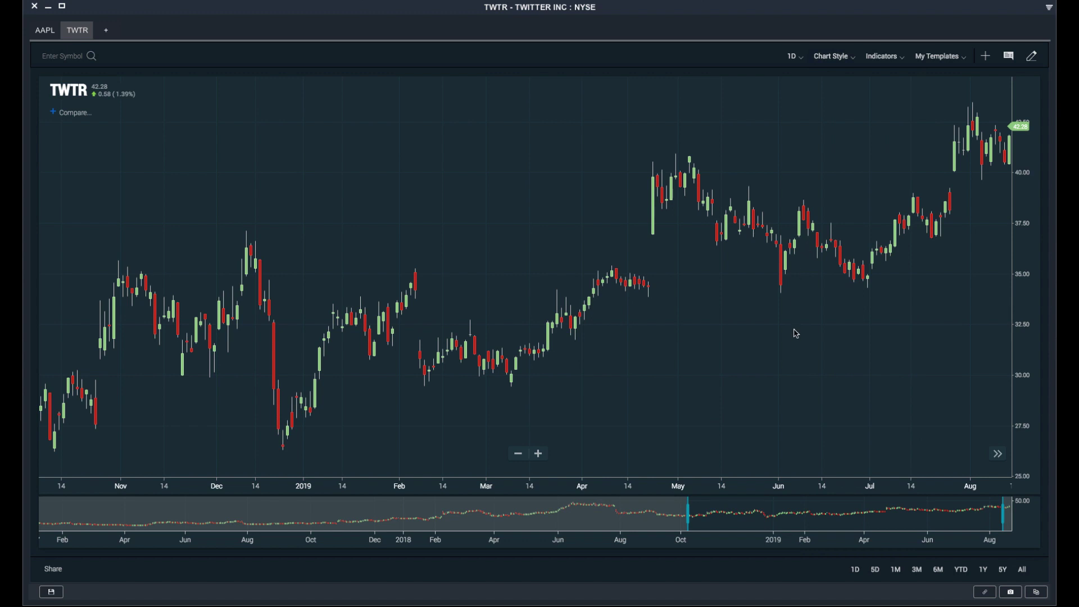
Step: Add a Volume pane below the TWTR price chart
click(881, 63)
scroll(922, 279, down, 5)
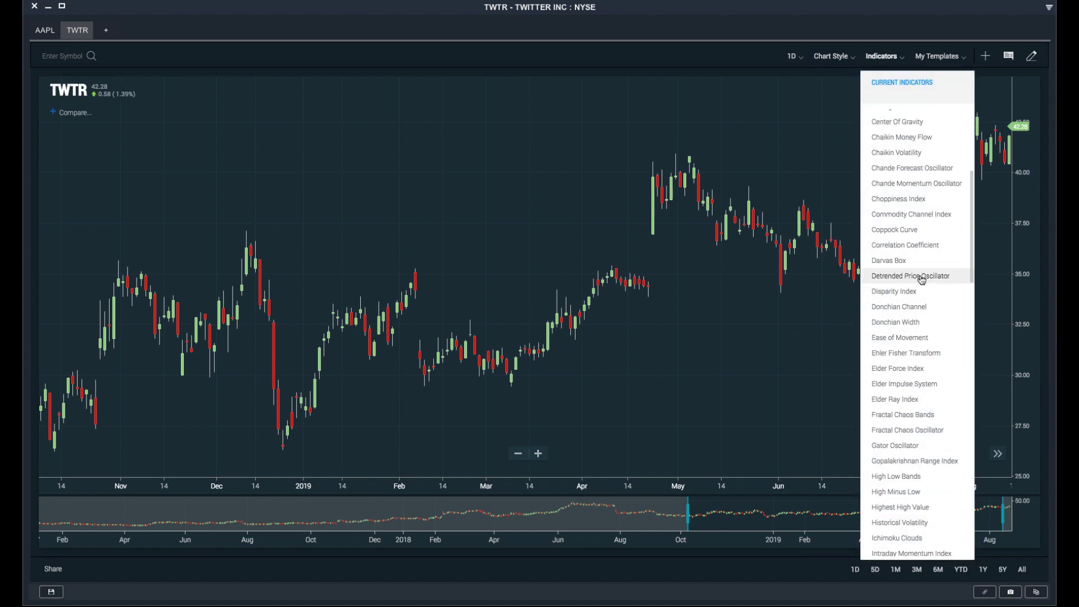
scroll(922, 279, down, 15)
scroll(922, 280, down, 3)
click(916, 441)
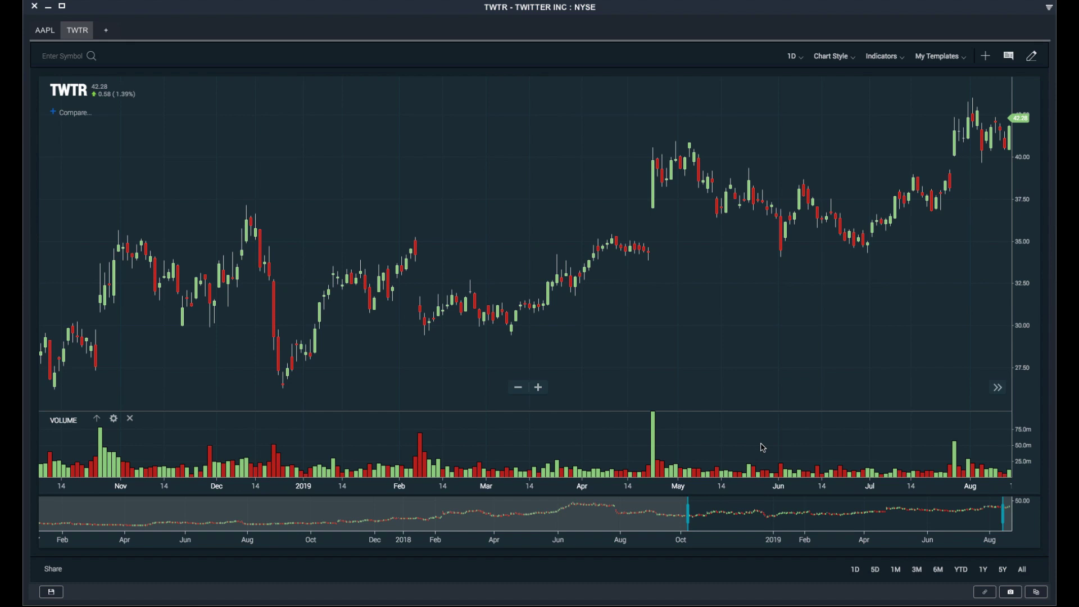
Step: Add an RSI (14) panel beneath the volume chart
click(874, 60)
scroll(922, 202, down, 10)
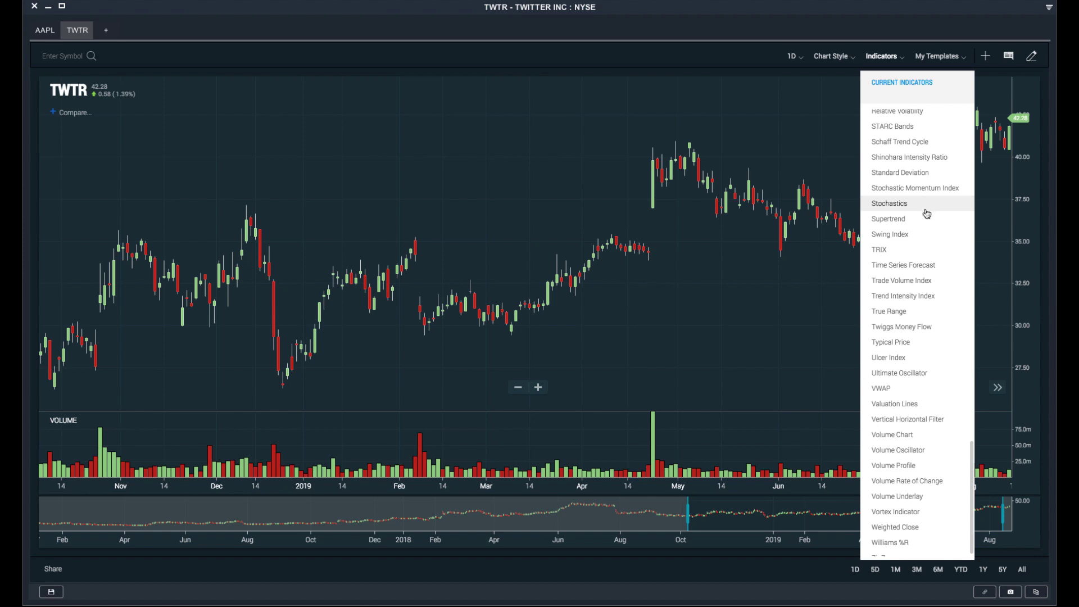
scroll(927, 214, up, 5)
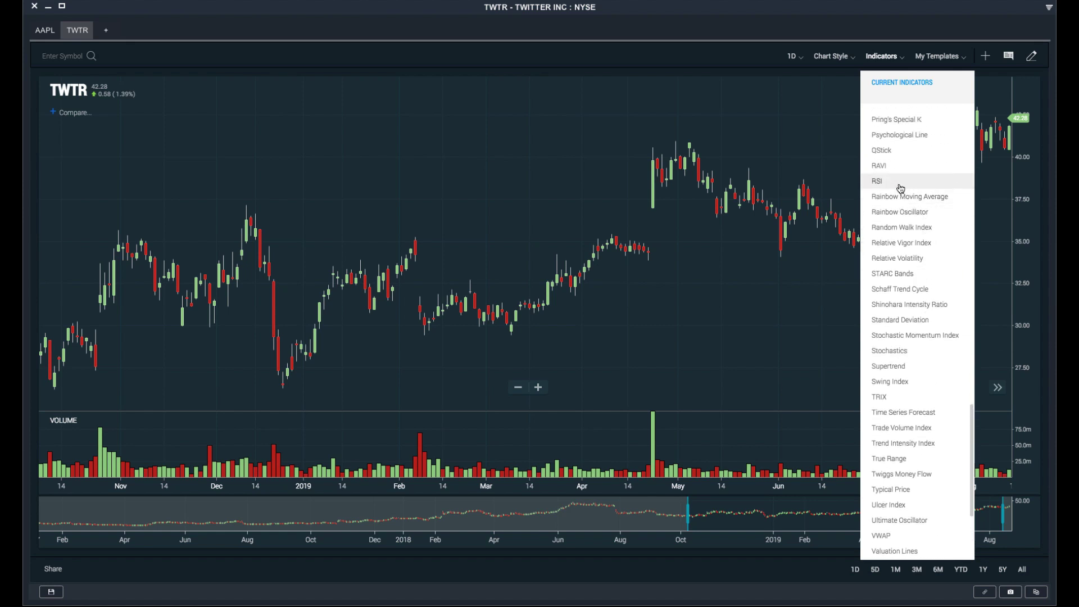
click(900, 189)
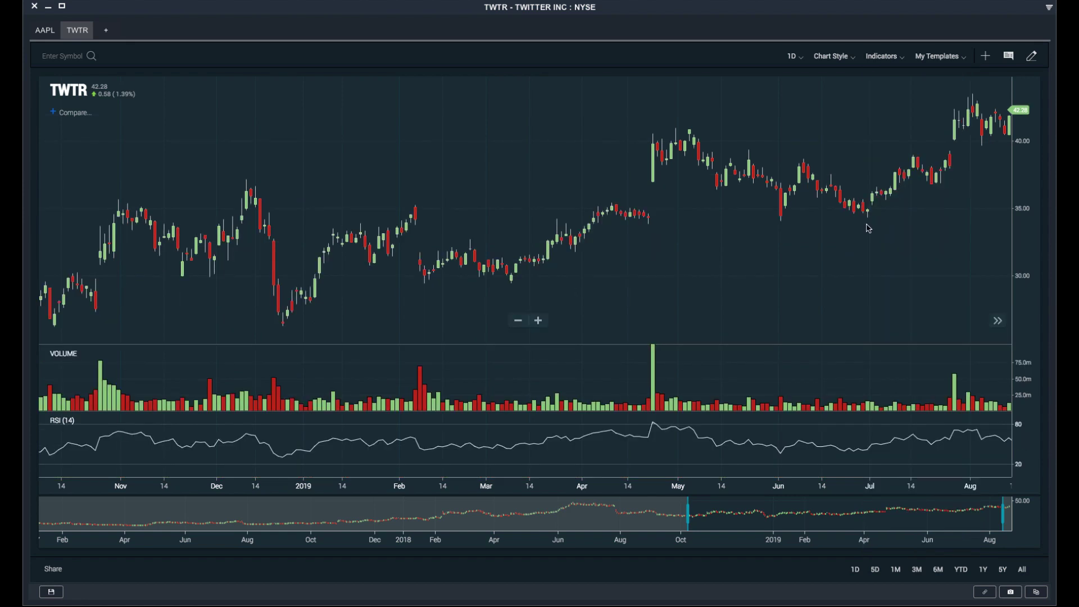
Step: Bring up the settings dialog for a new Moving Average indicator
click(878, 61)
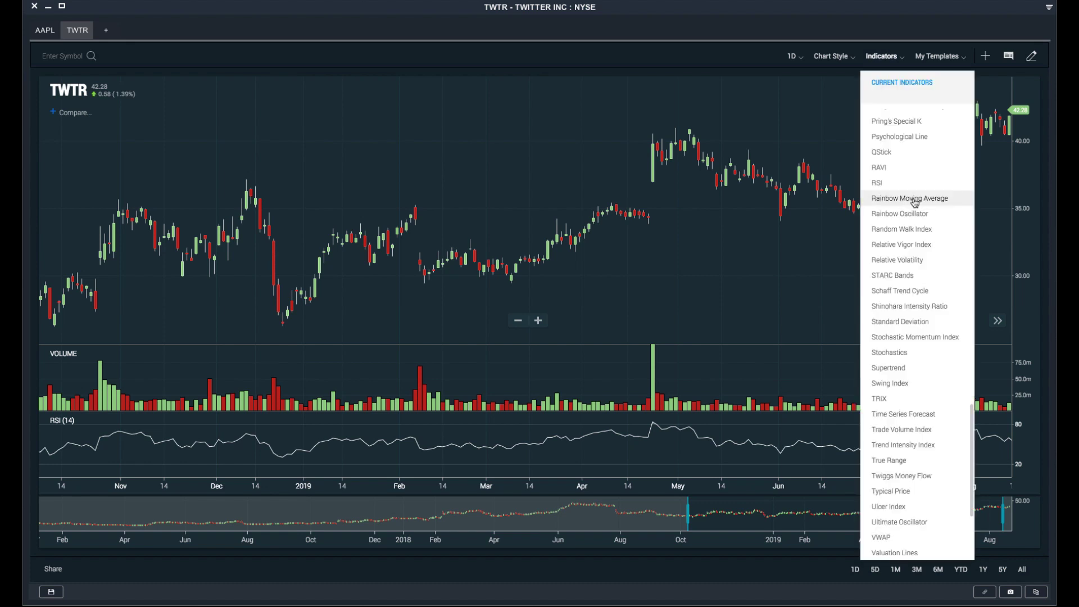
scroll(914, 202, up, 7)
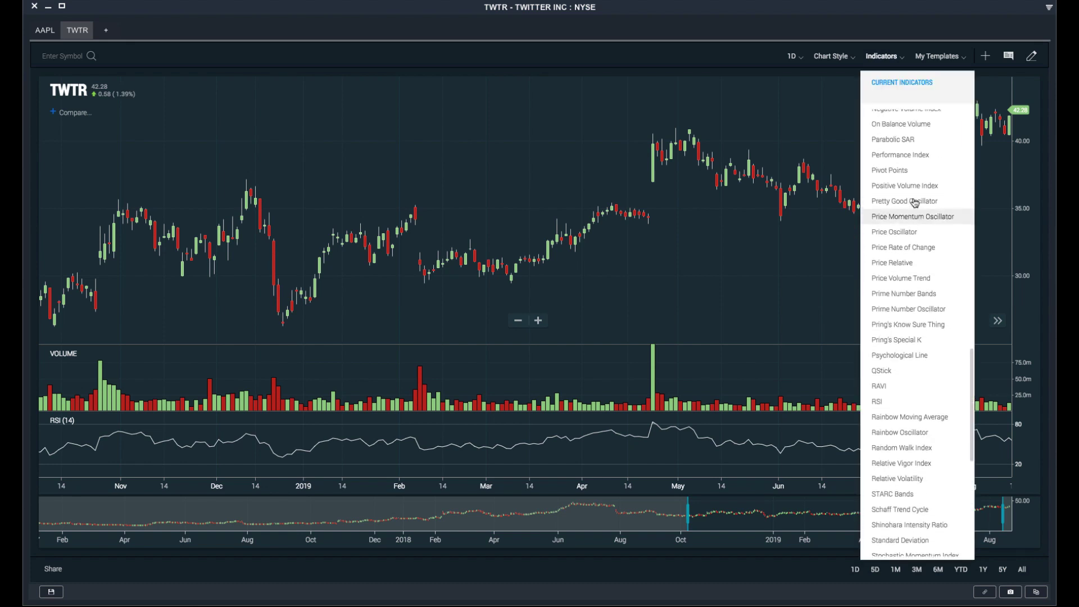
click(914, 244)
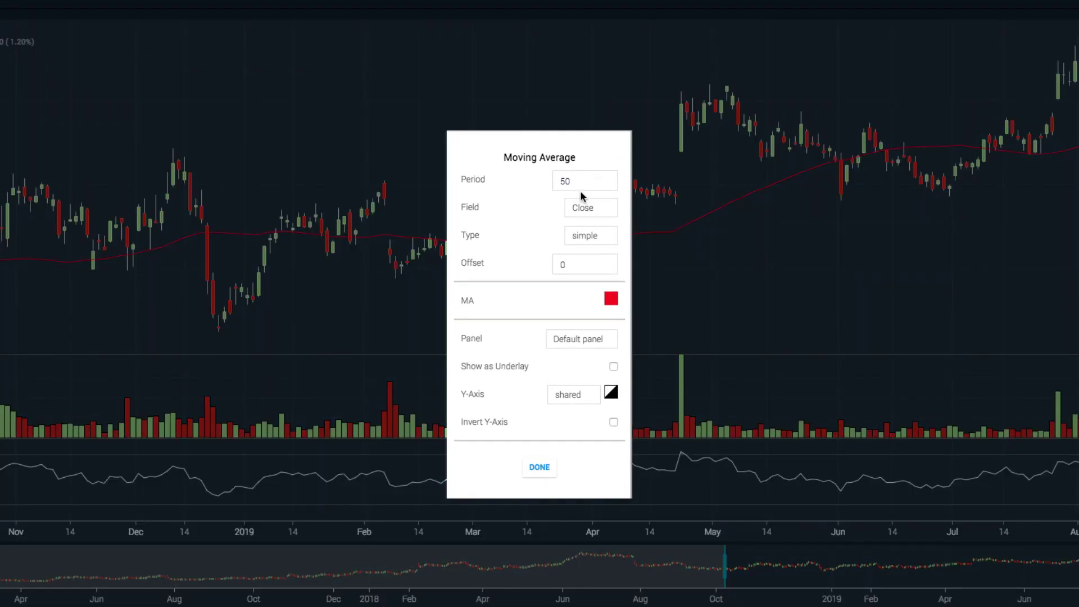
Step: Set the moving average to period 200, type Exponential, colour light blue, and confirm
click(562, 204)
drag(574, 181, 551, 181)
text(200)
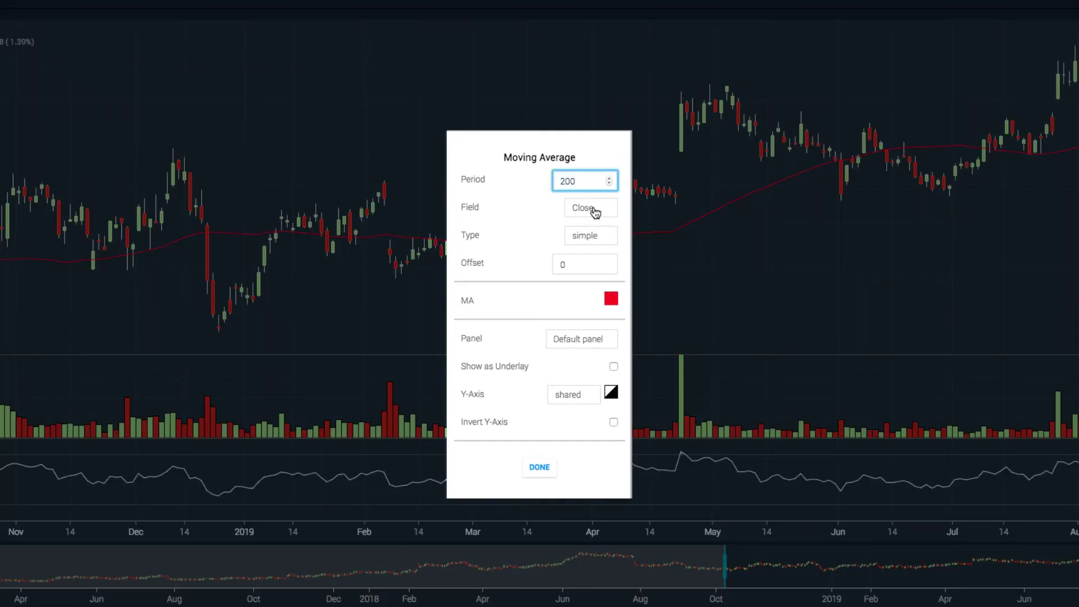
click(598, 234)
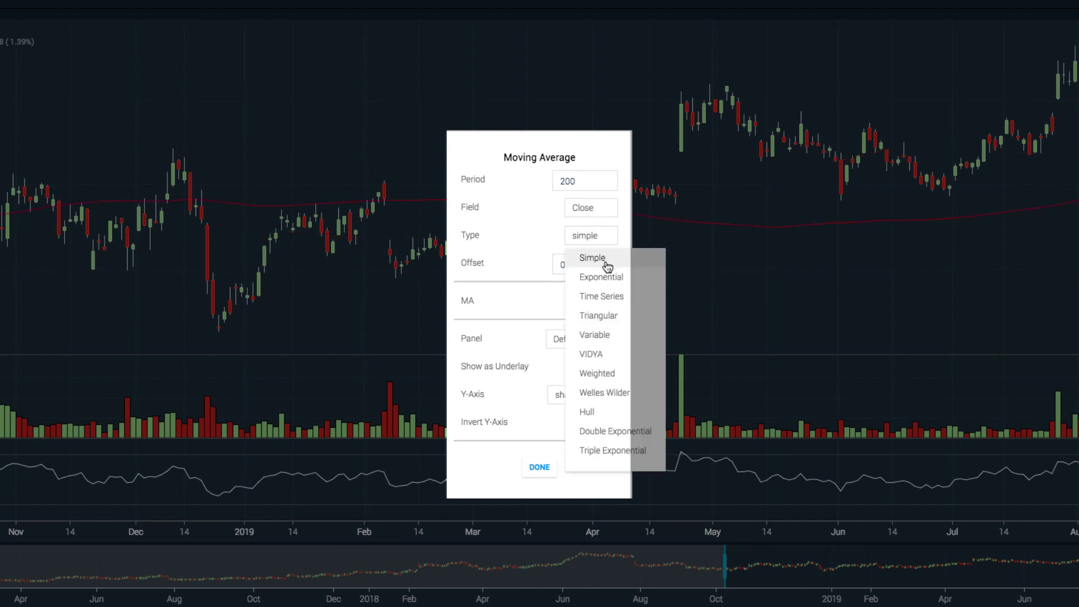
click(615, 281)
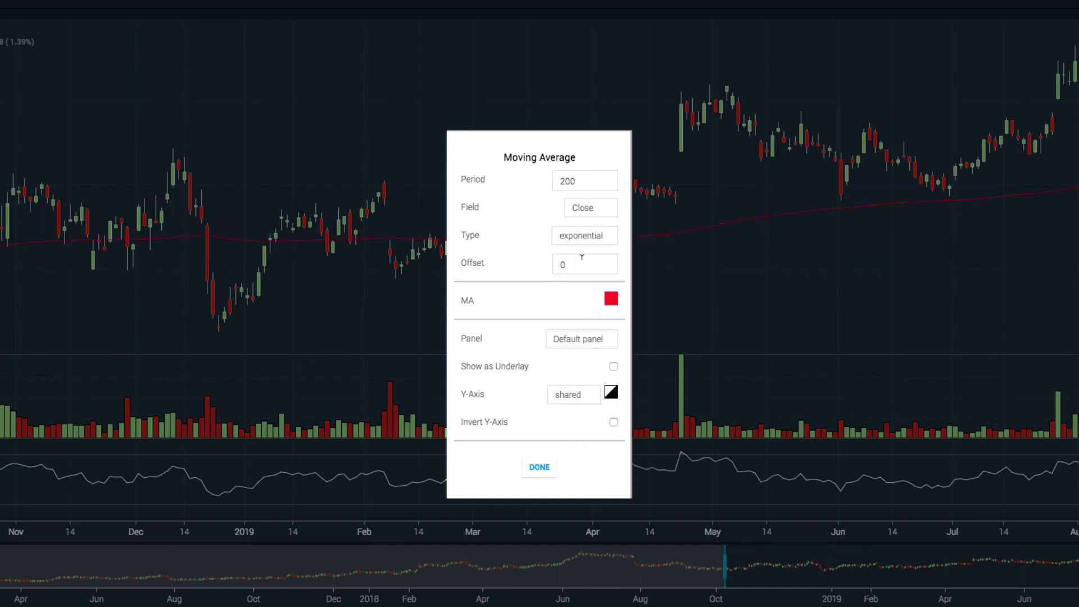
click(614, 302)
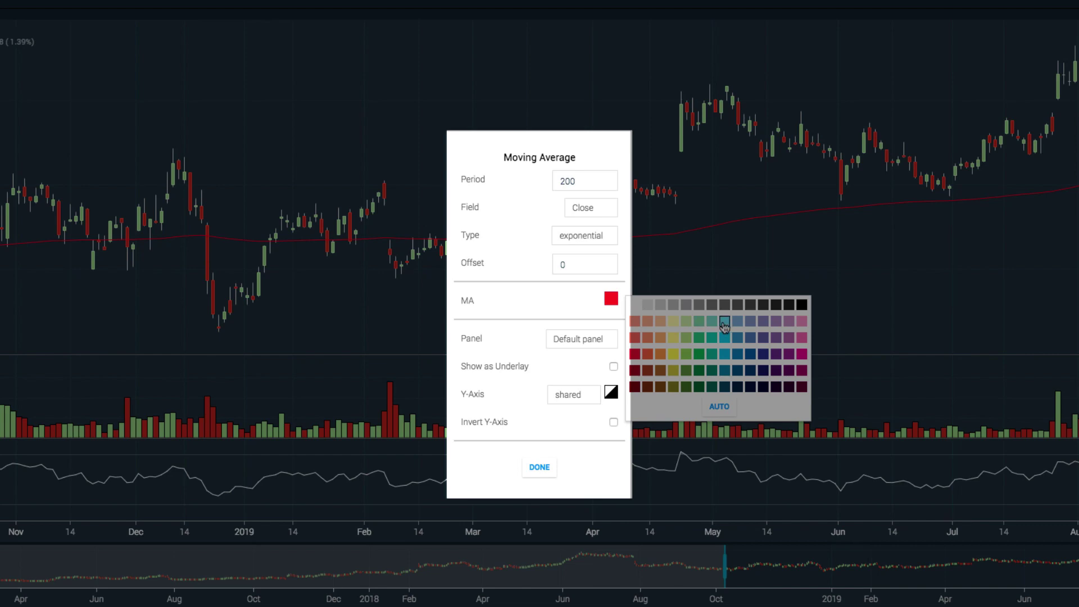
click(725, 326)
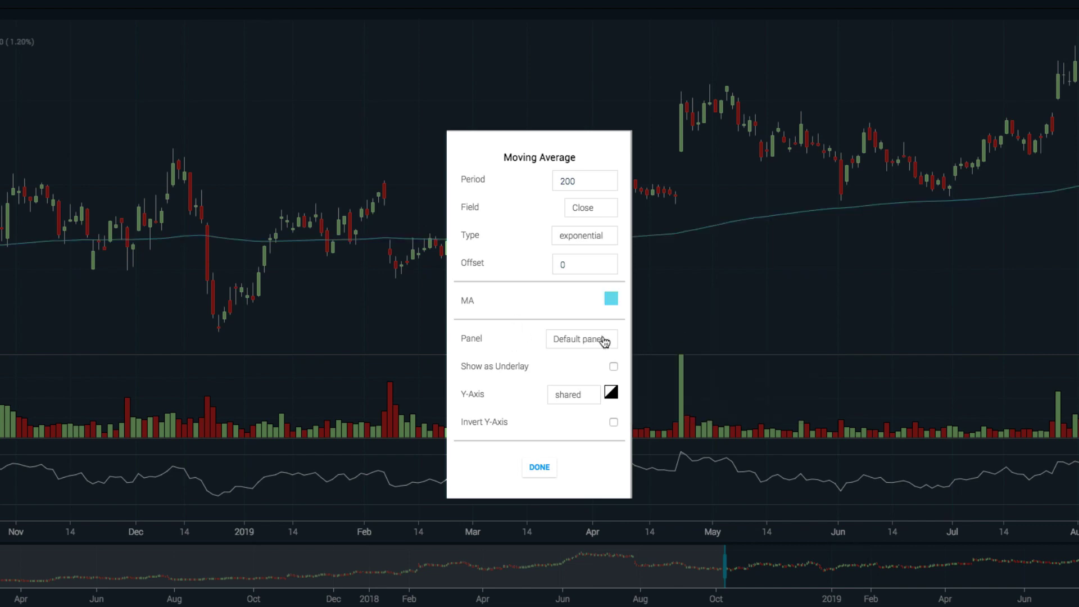
click(539, 467)
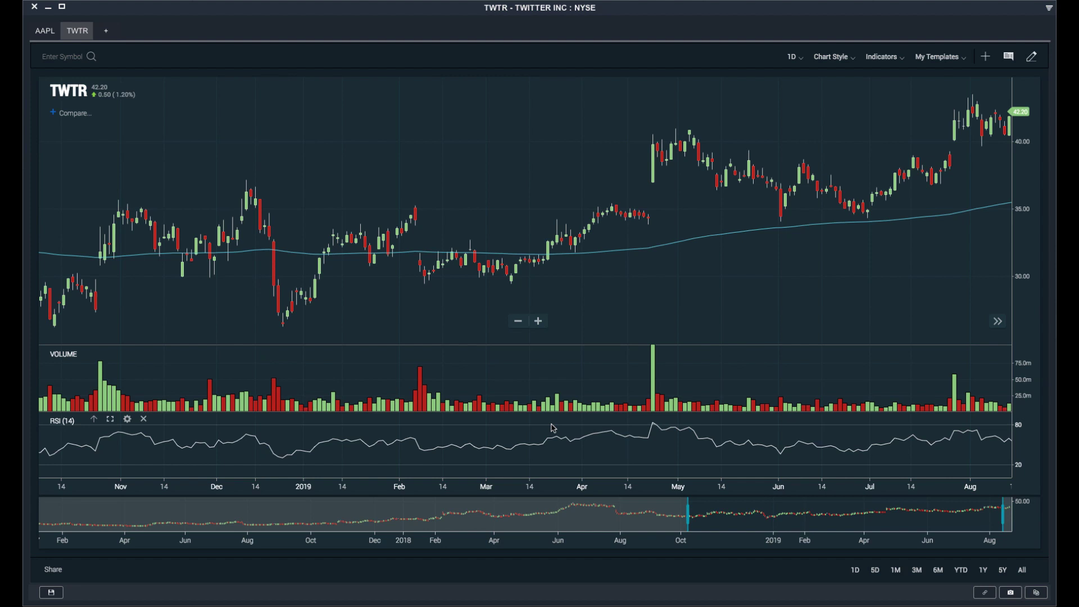
Step: Save the chart as template 'Favorite' and check it appears in My Templates
click(946, 58)
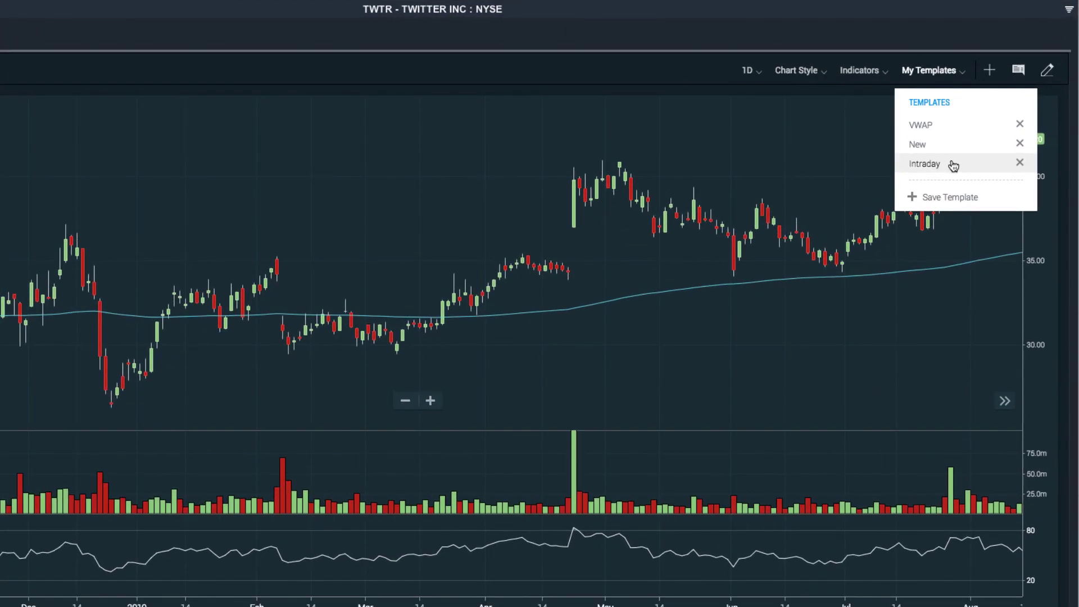
click(950, 198)
click(436, 283)
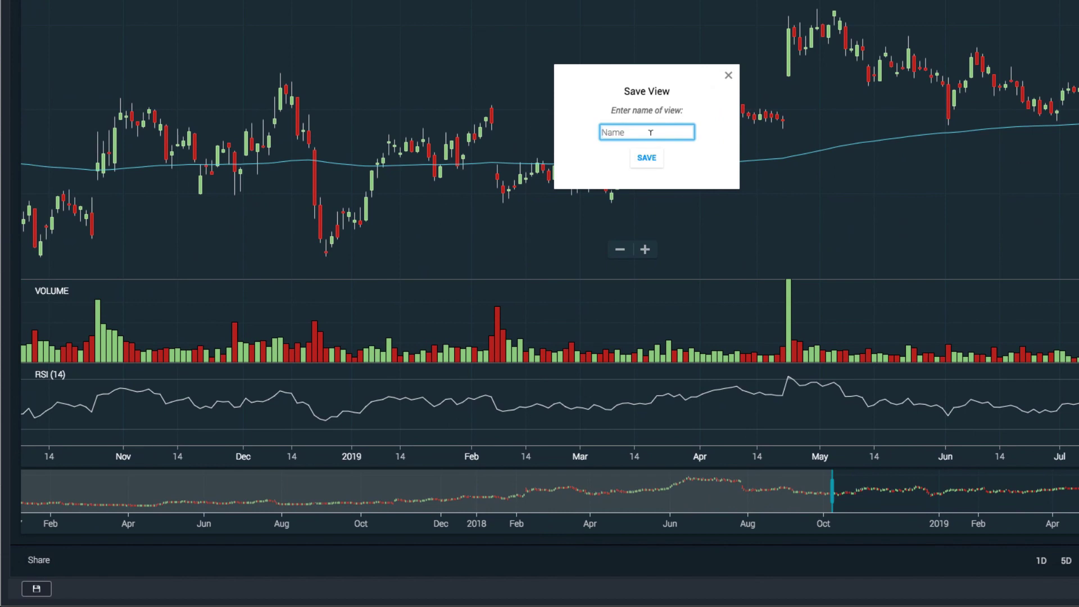
text(Favorite)
click(646, 161)
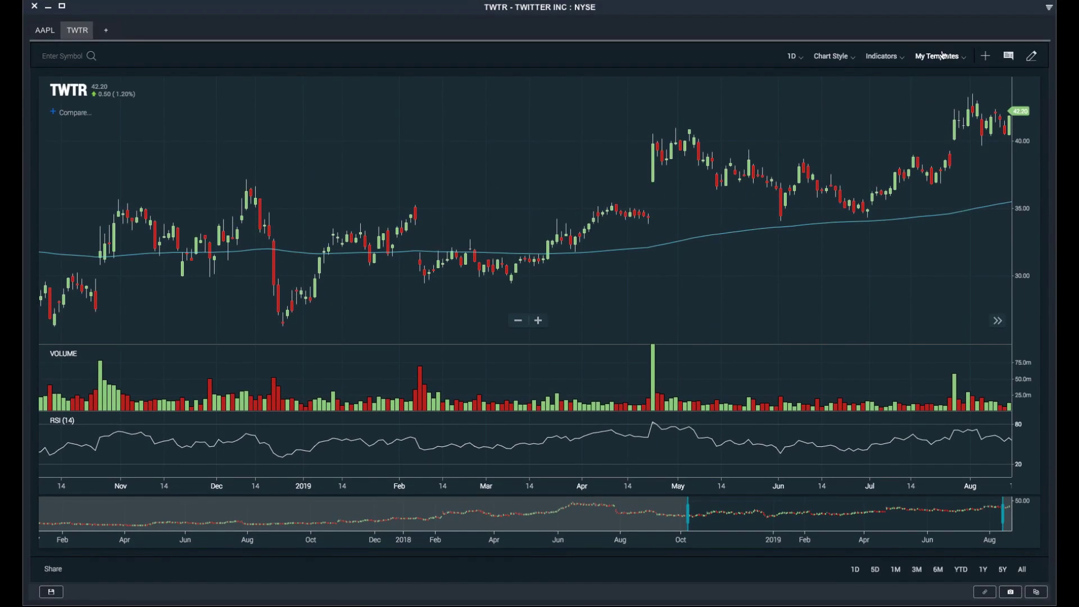
click(943, 55)
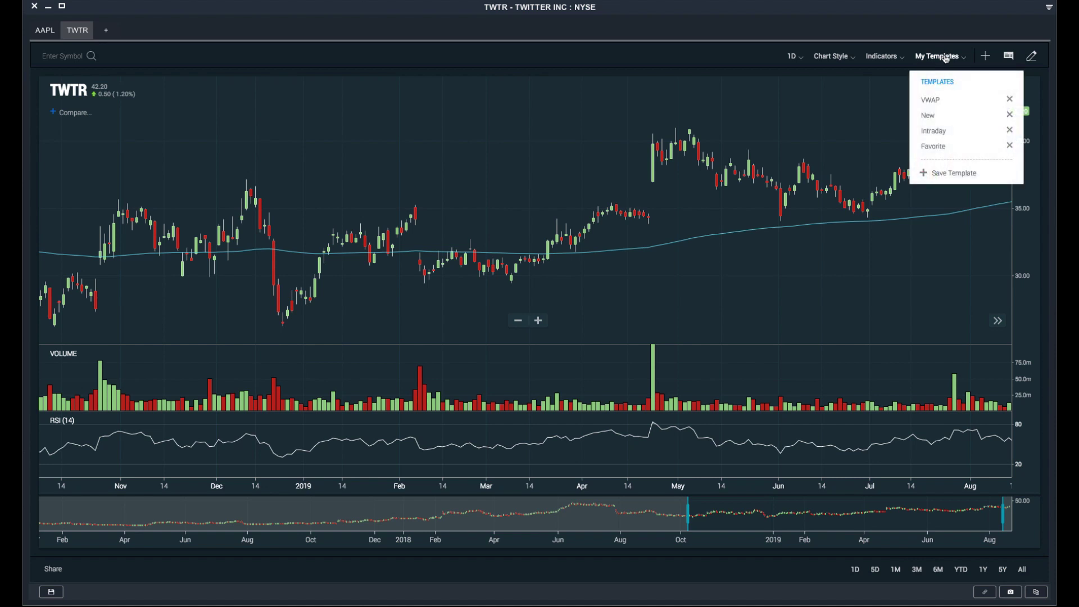
Step: Load the Intraday template, turn on crosshairs, and pan the chart back and forth
click(952, 140)
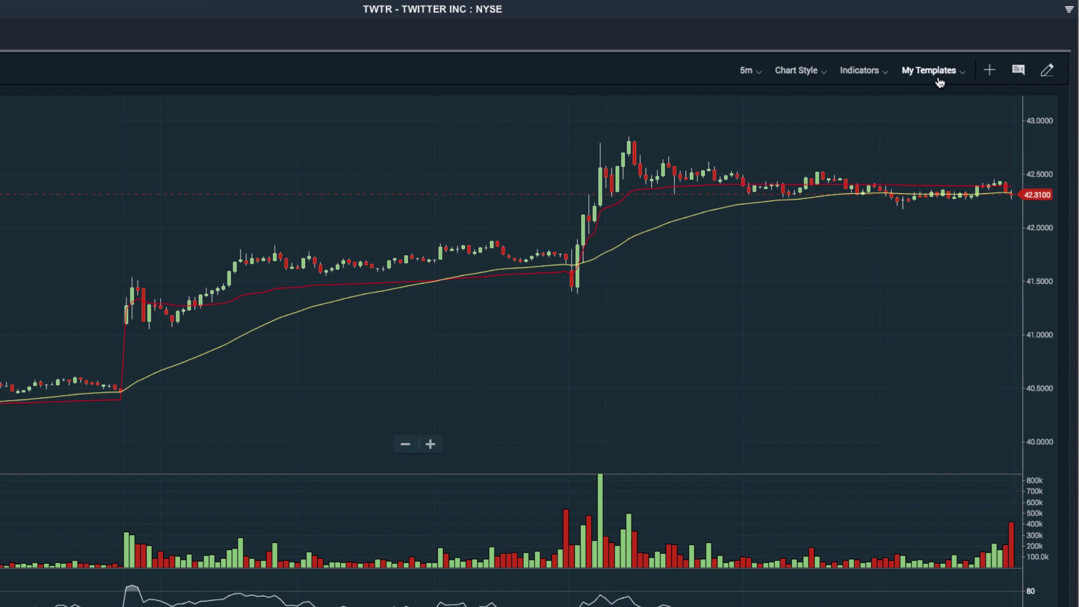
click(988, 73)
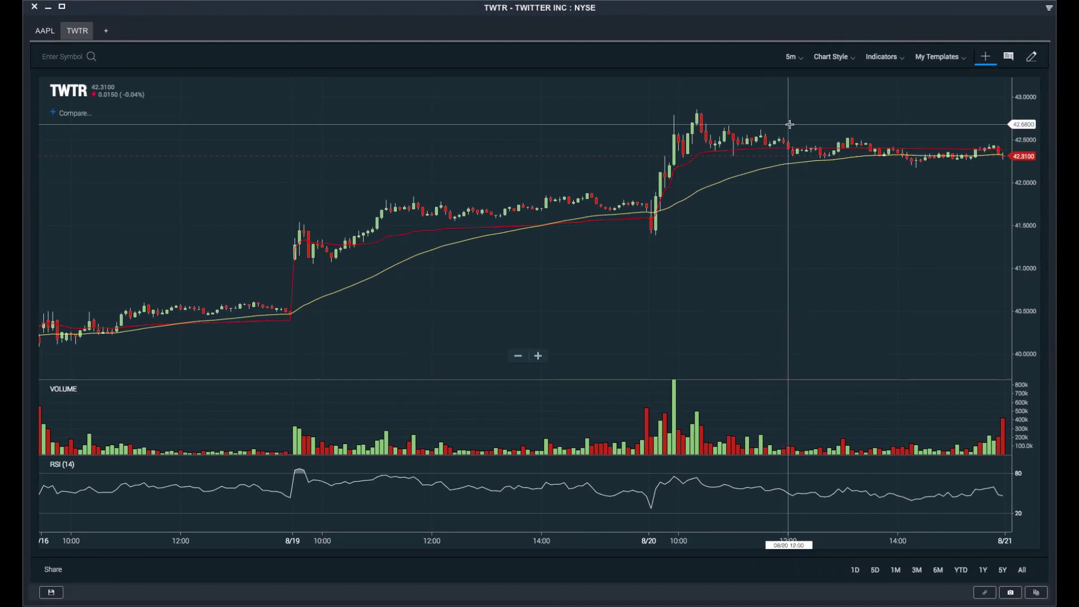
drag(578, 179, 646, 186)
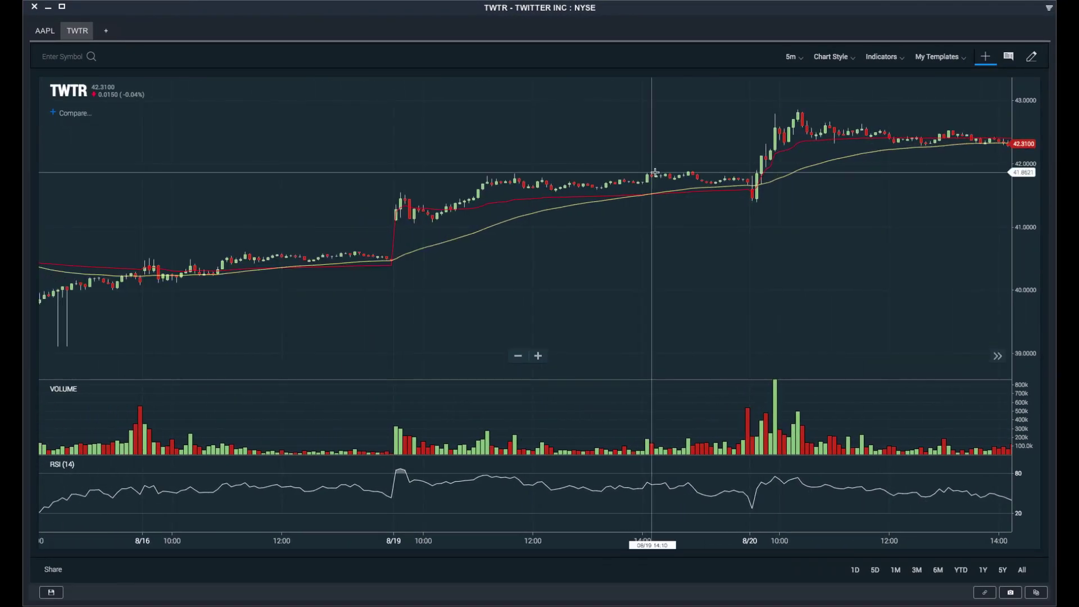
drag(718, 241, 604, 260)
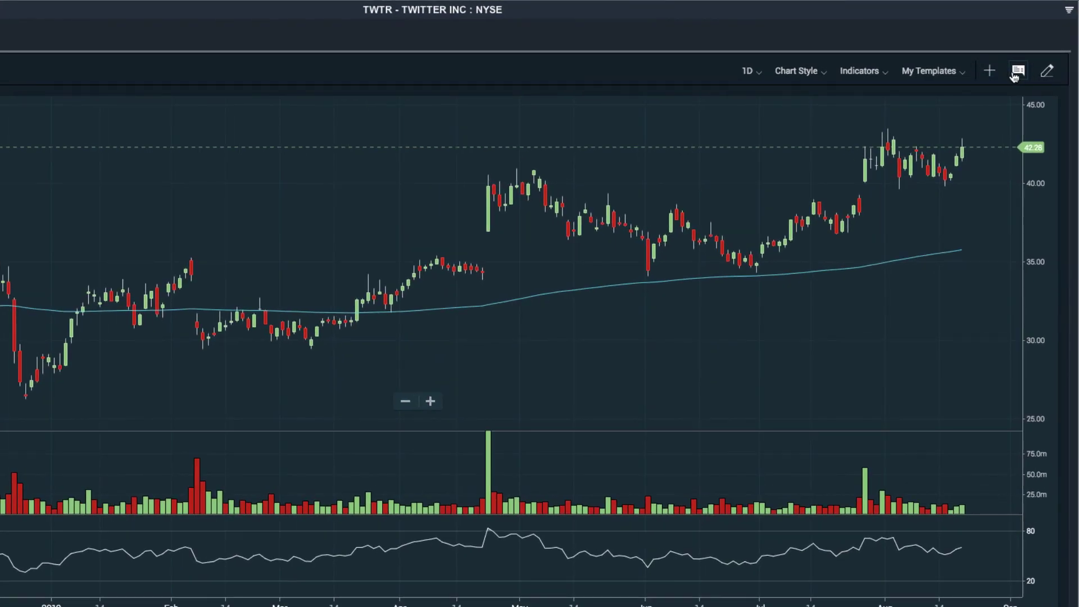
Step: Turn on the bar price and volume readout and pan to later dates
click(1016, 72)
mouse_move(797, 163)
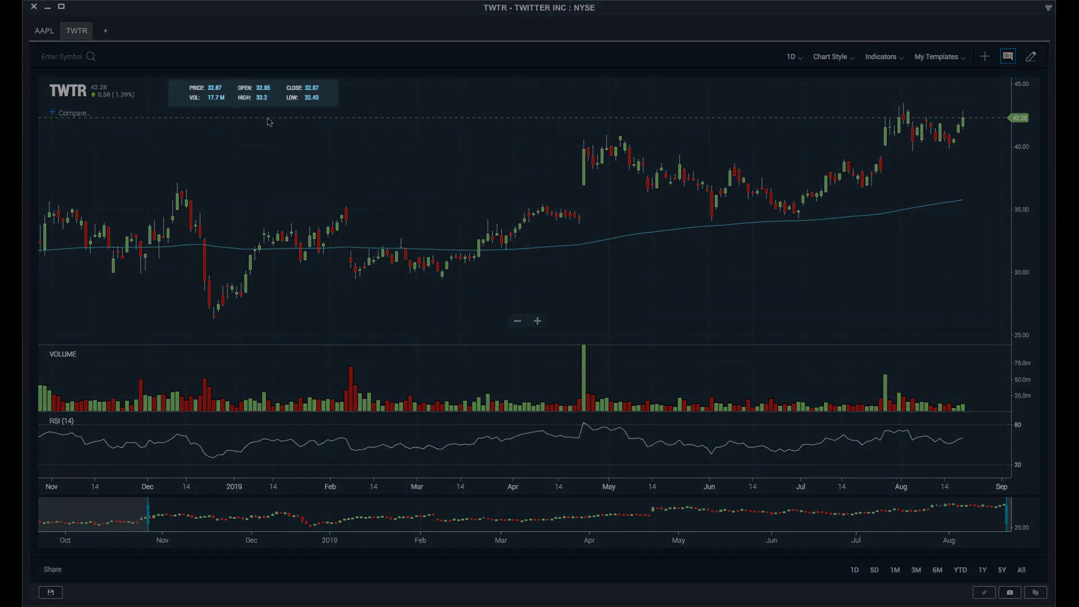
drag(534, 154, 495, 159)
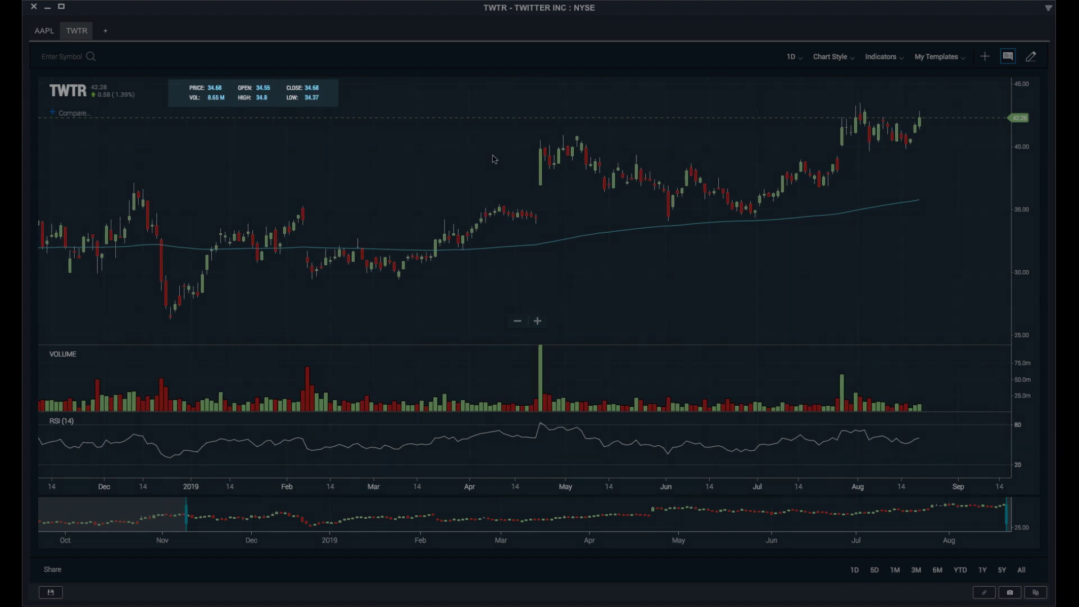
click(1030, 57)
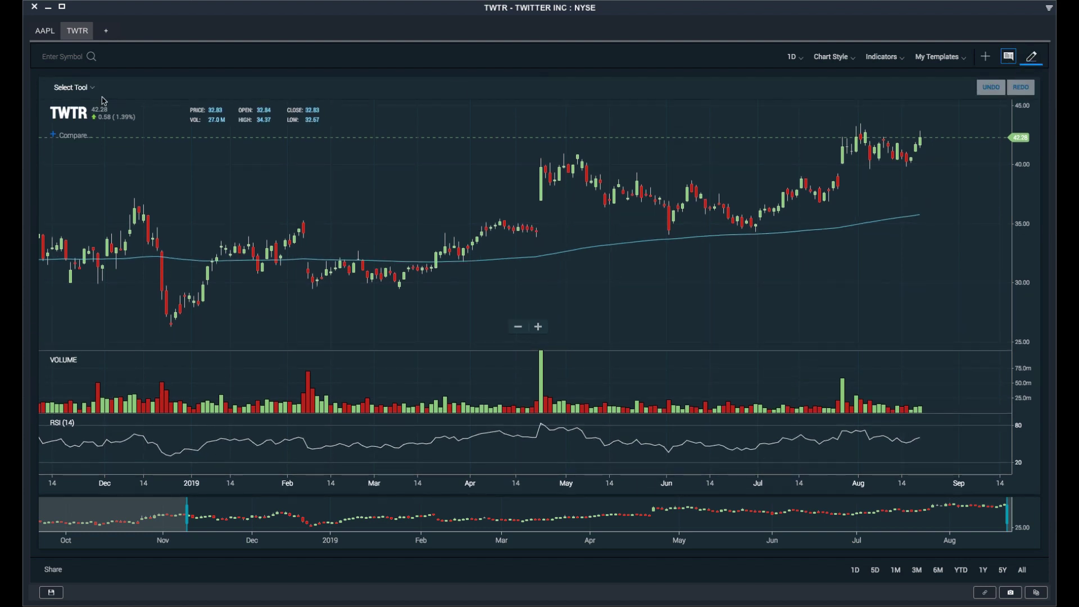
Step: Start a Fib Retracement at the December low, then cancel it
click(75, 88)
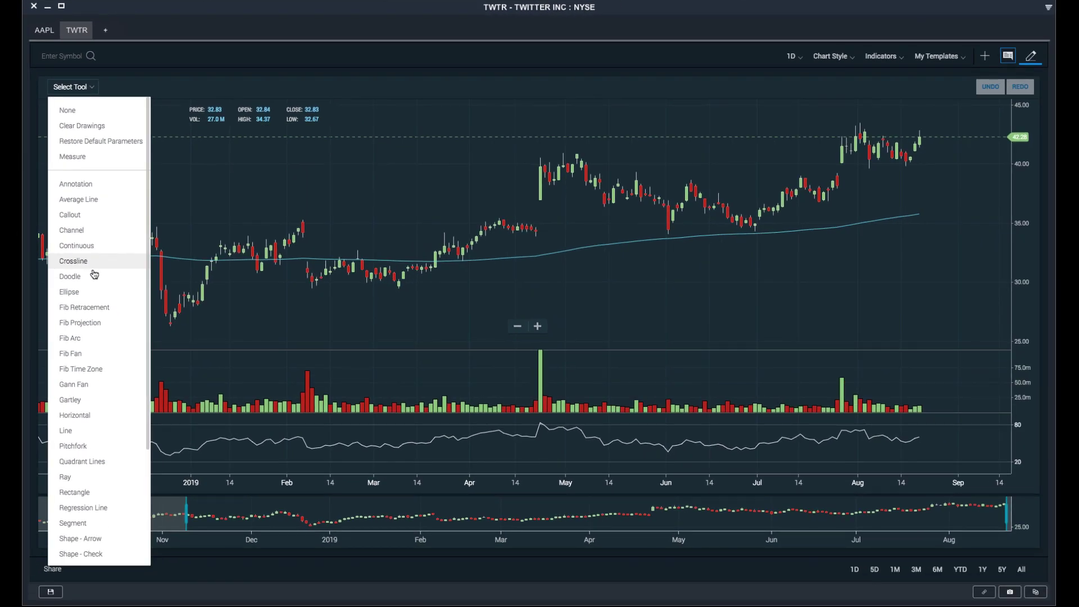
click(109, 307)
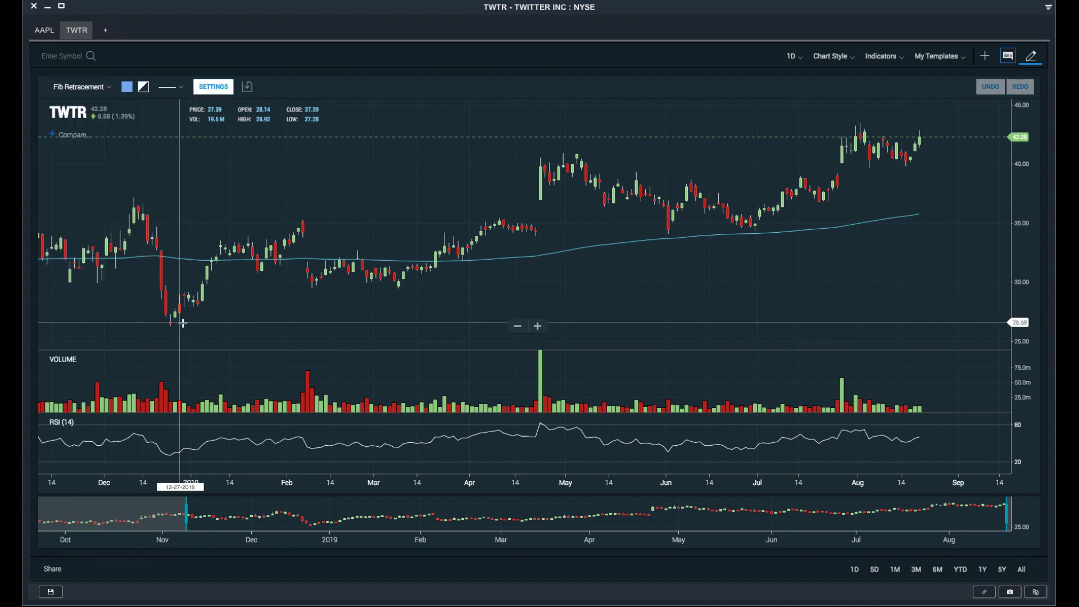
click(185, 327)
key(ctrl+z)
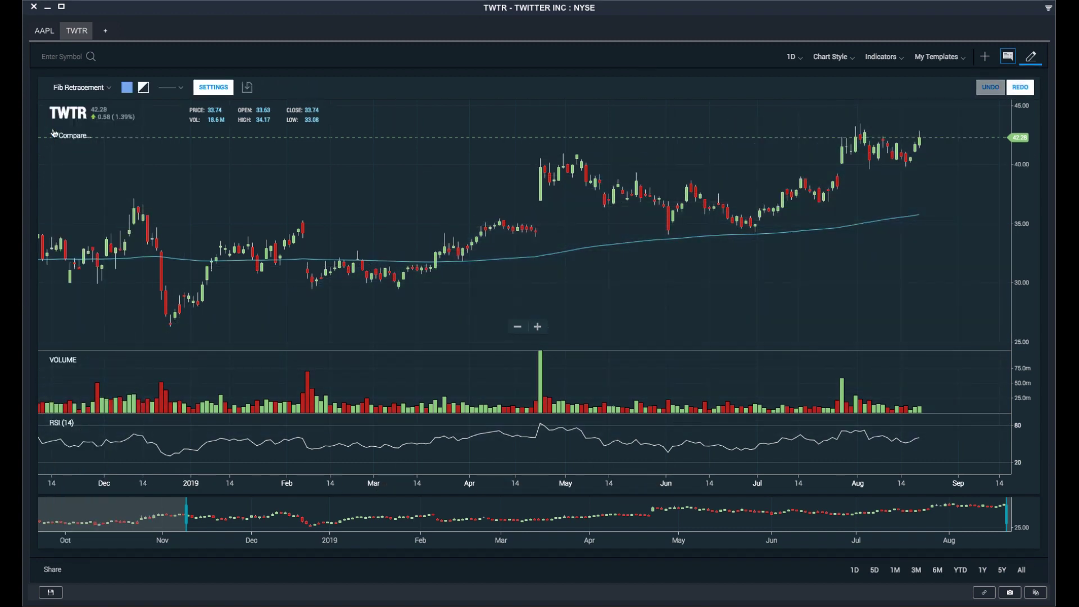
Step: Draw an ellipse around the late-January candles, then undo it
click(79, 88)
click(95, 239)
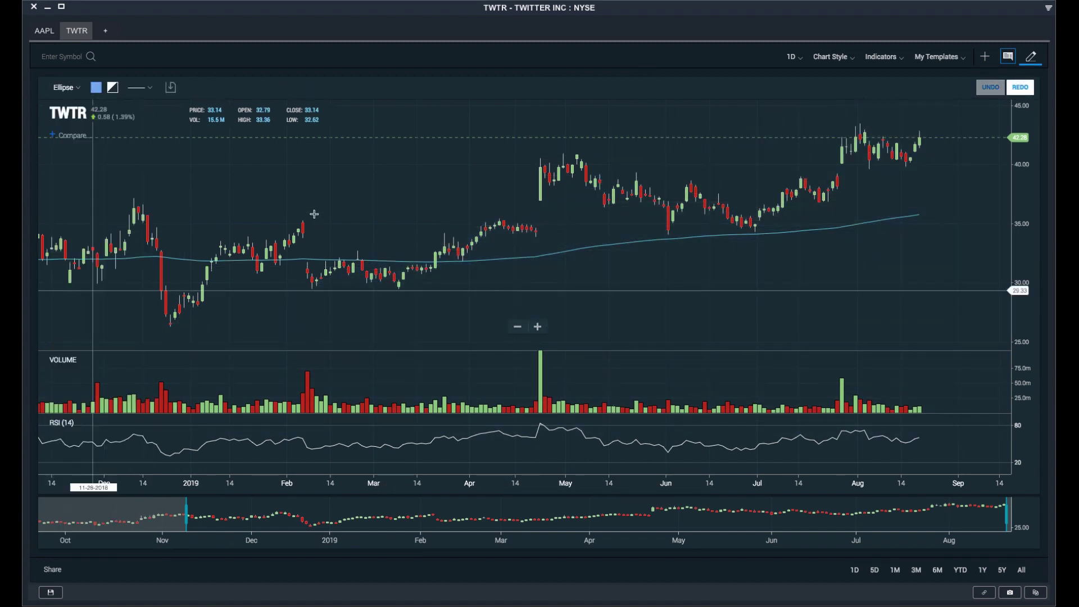
click(261, 229)
click(307, 275)
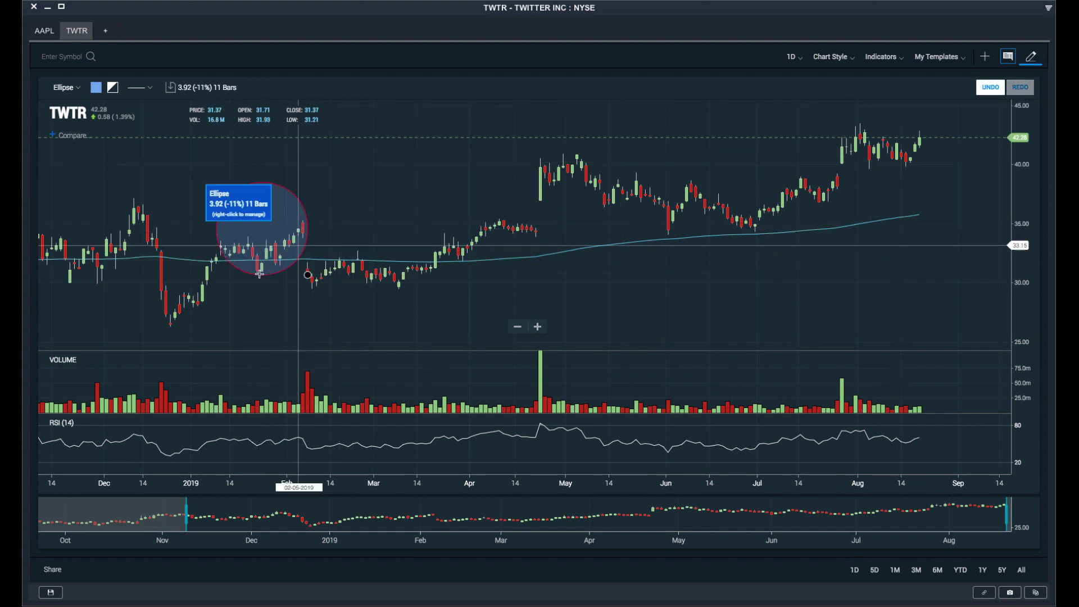
click(991, 88)
Step: Draw a trend line along the rising lows from March to August
click(66, 87)
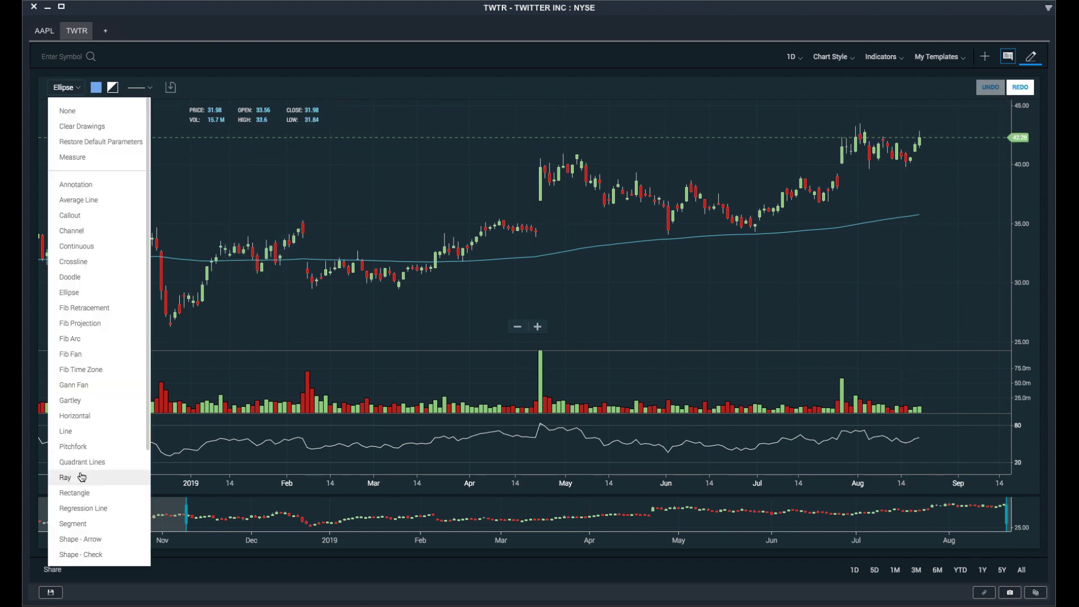
scroll(84, 489, down, 5)
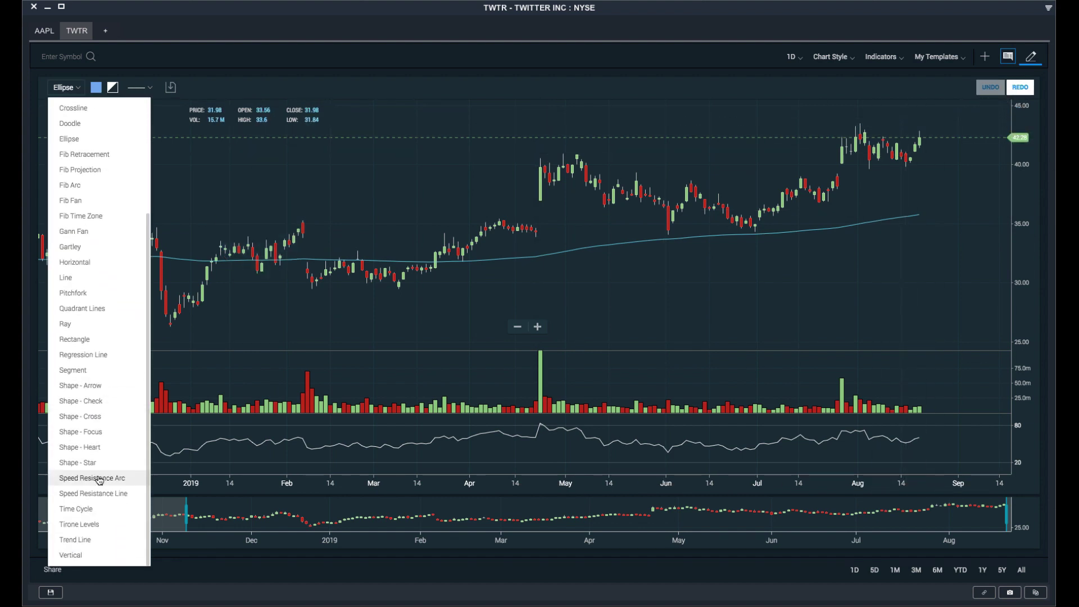
click(75, 540)
drag(400, 290, 943, 203)
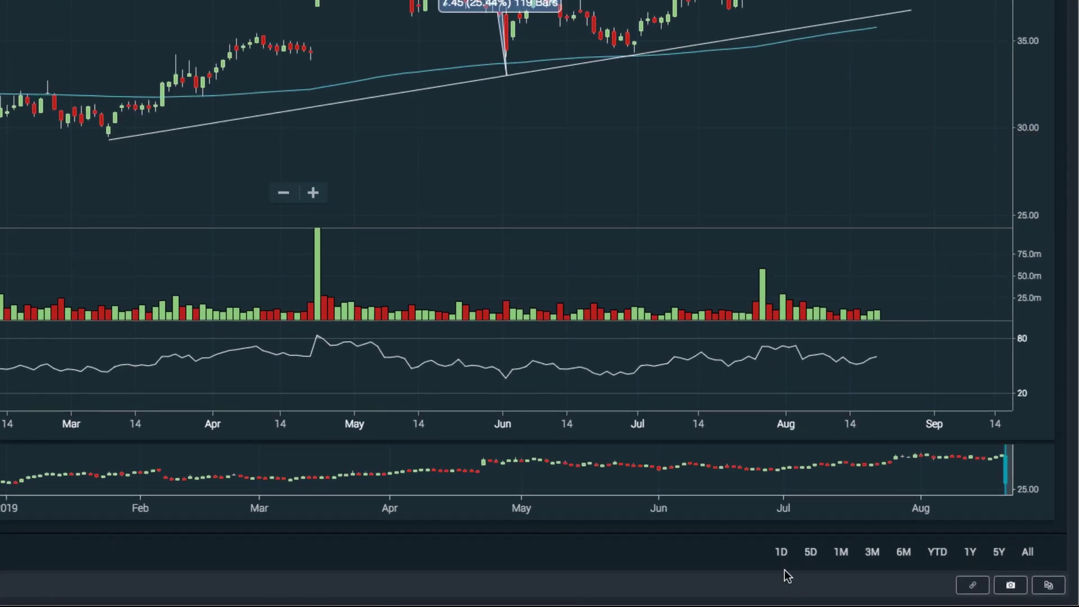
Step: Switch the range to 5D, then 1M, showing a month of 4-hour candles
click(811, 555)
click(840, 557)
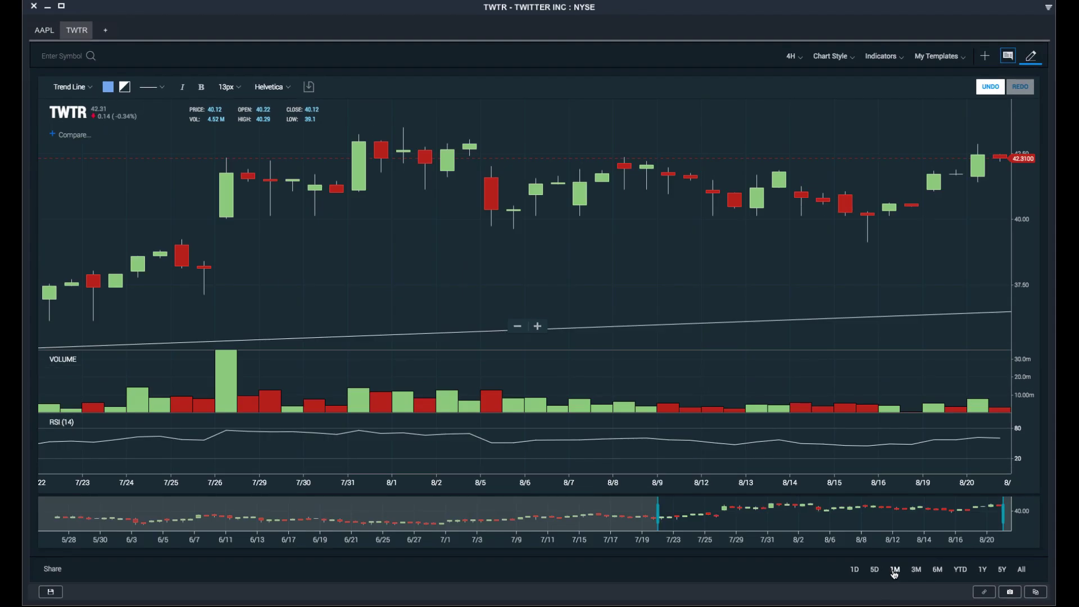